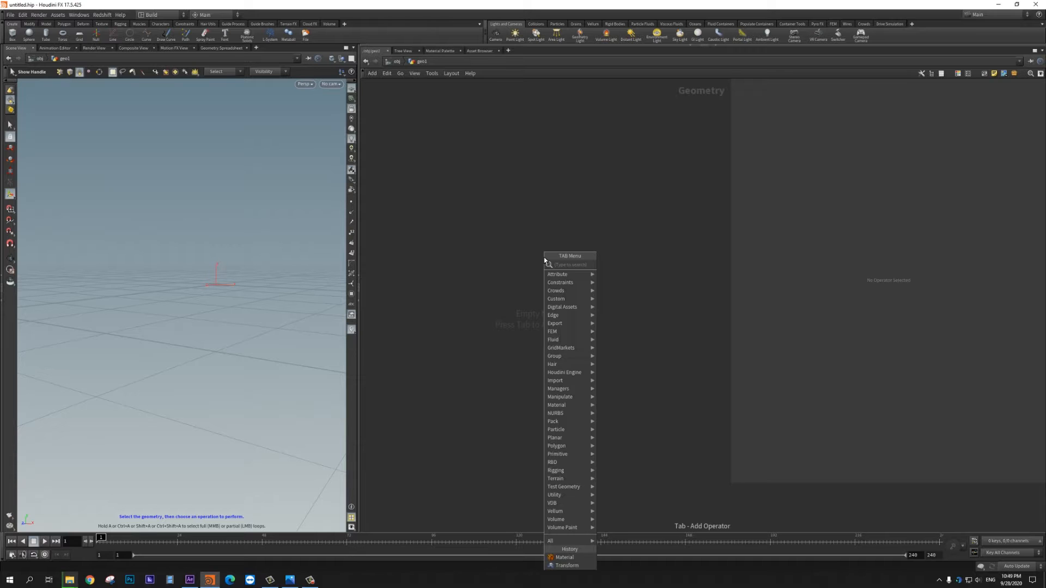
Create a sphere and raise it about 2 units along Y with a connected Transform node
type("sphere")
key("Return")
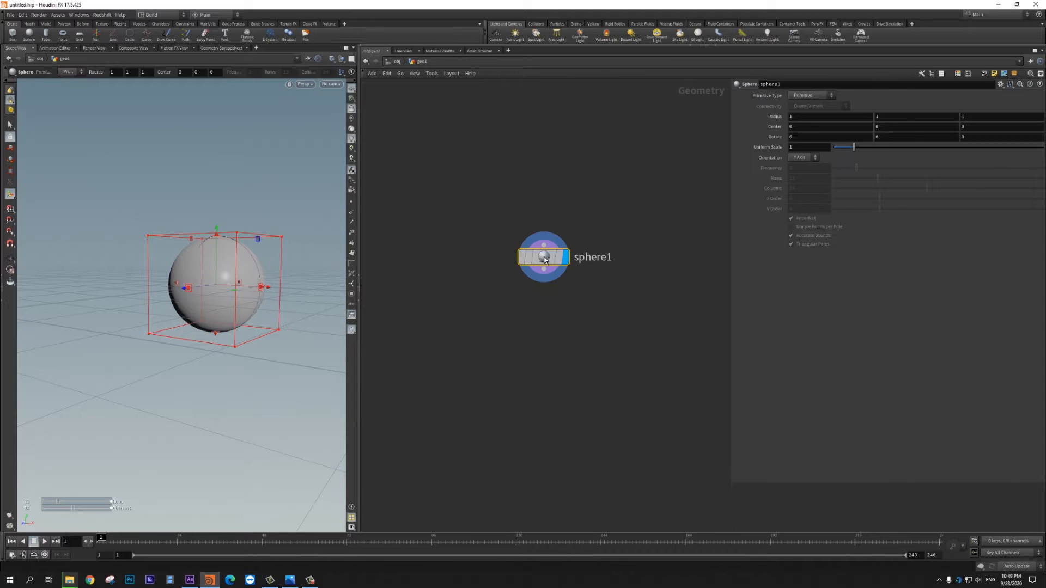
key("Tab")
mouse_move(599, 255)
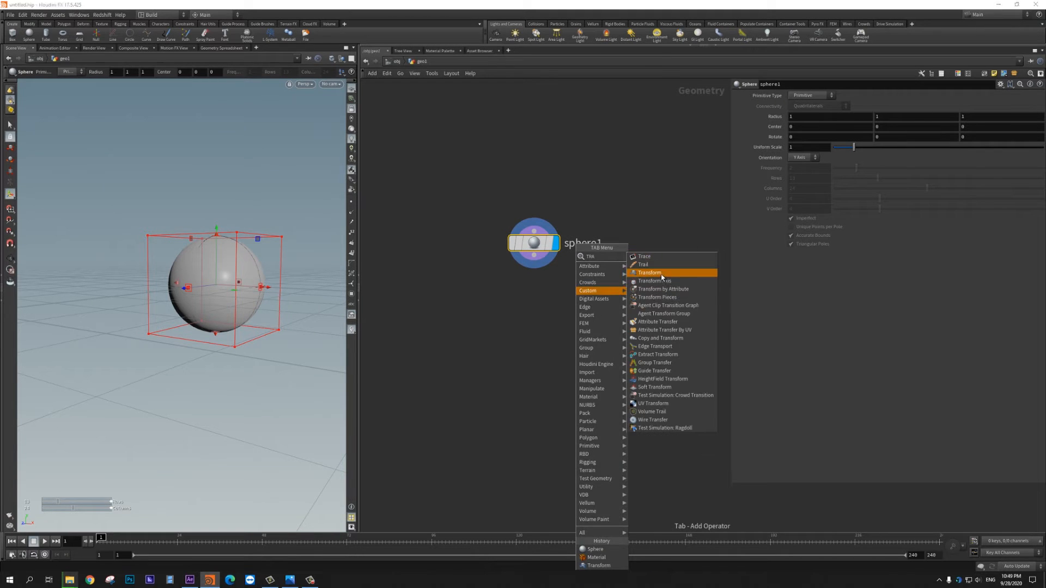
left_click(659, 272)
left_click(536, 289)
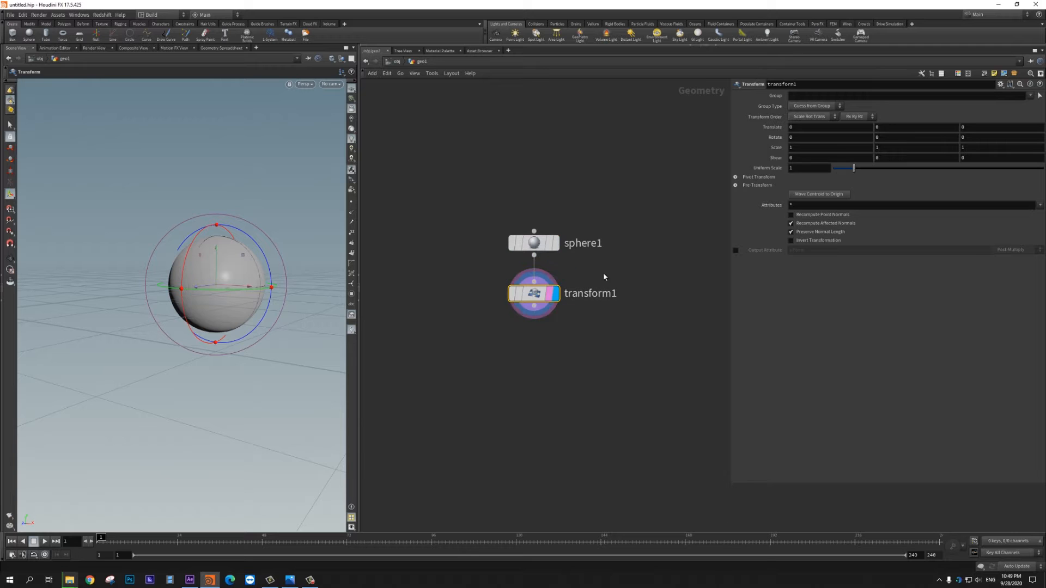
left_click_drag(180, 260, 197, 198, "alt")
left_click_drag(193, 271, 194, 246, "alt")
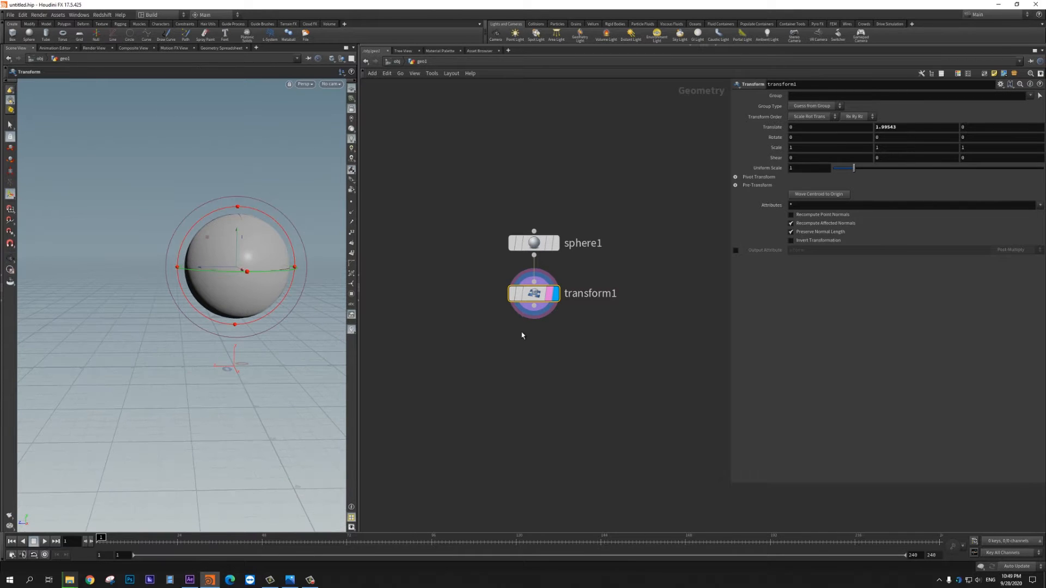
Add a POP Network connected to the output of transform1
middle_click_drag(521, 335, 501, 310)
key("Tab")
type("mou")
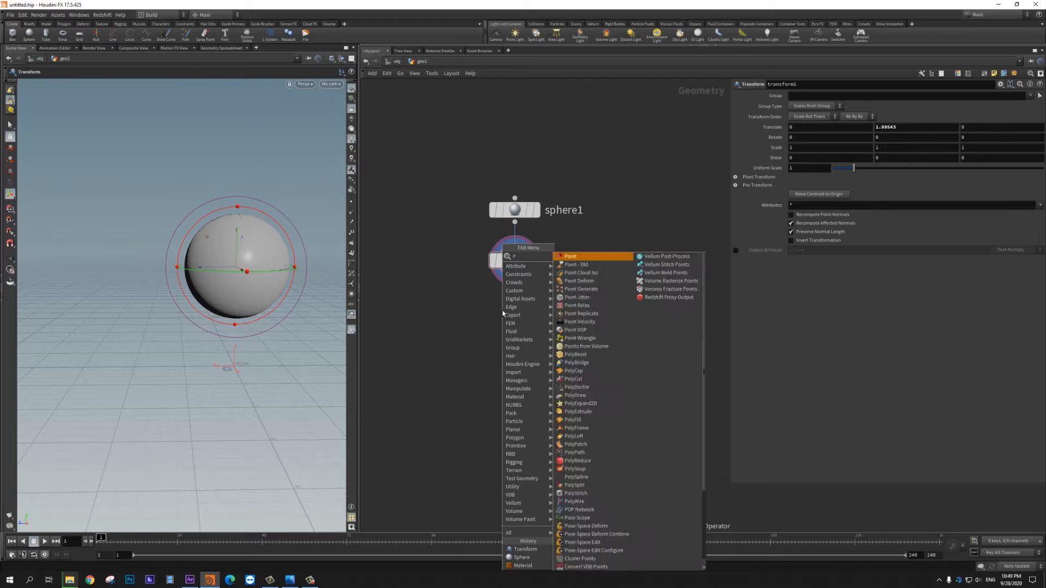
key("Return")
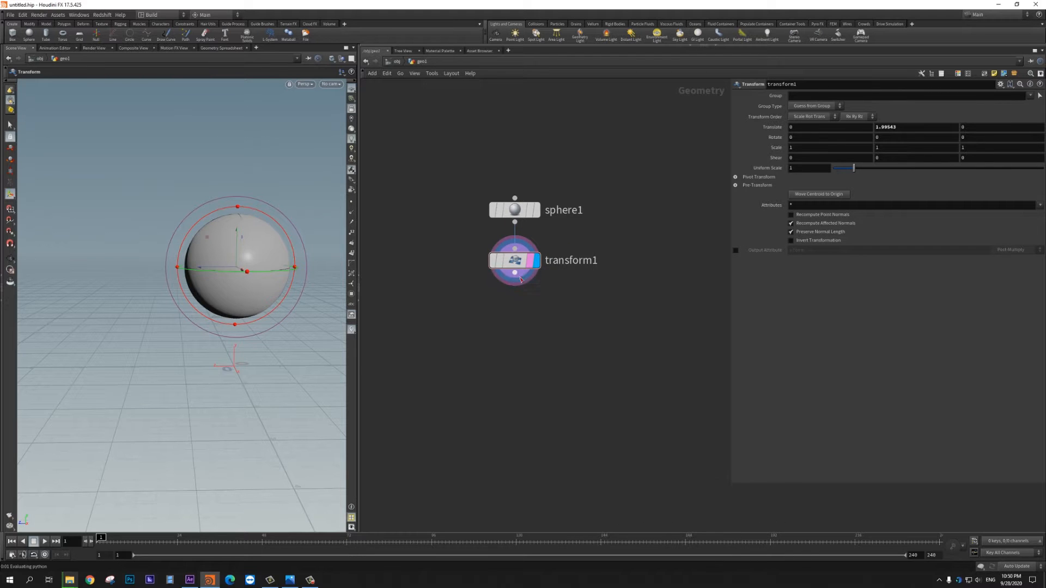
left_click(515, 308)
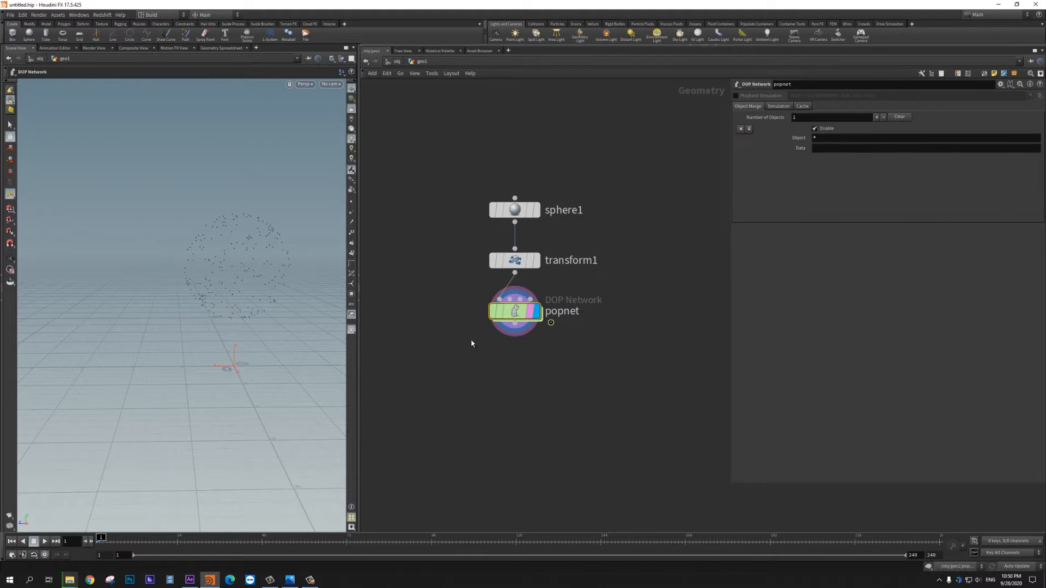
Open the POP network and insert a POP Force between source_first_input and wire_pops_into_here
double_click(515, 311)
left_click_drag(538, 223, 608, 264)
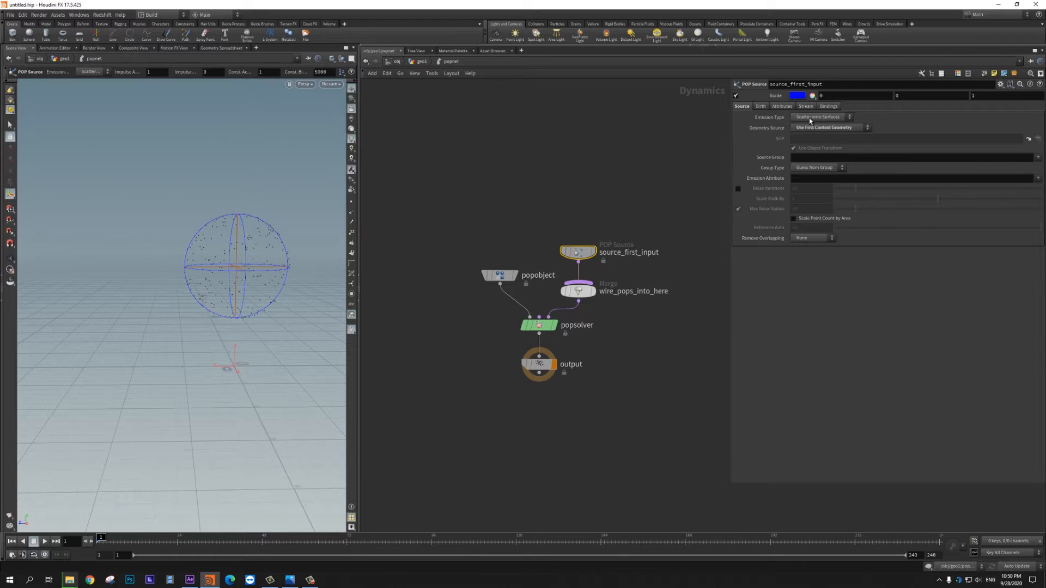
right_click_drag(209, 241, 186, 273, "alt")
middle_click_drag(247, 256, 217, 219, "alt")
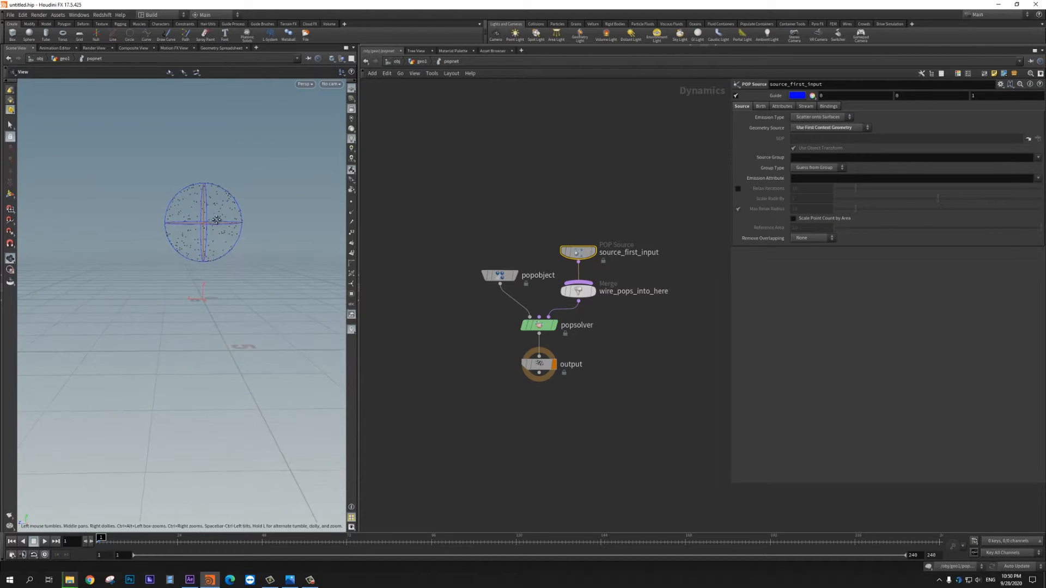
left_click_drag(573, 248, 560, 177)
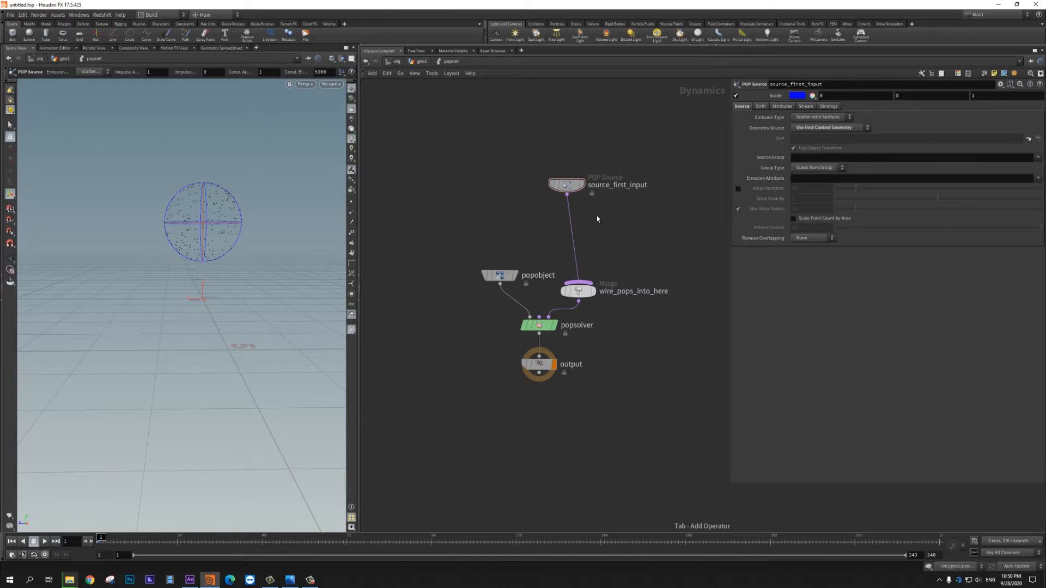
key("Tab")
type("popfo")
key("Return")
left_click(572, 220)
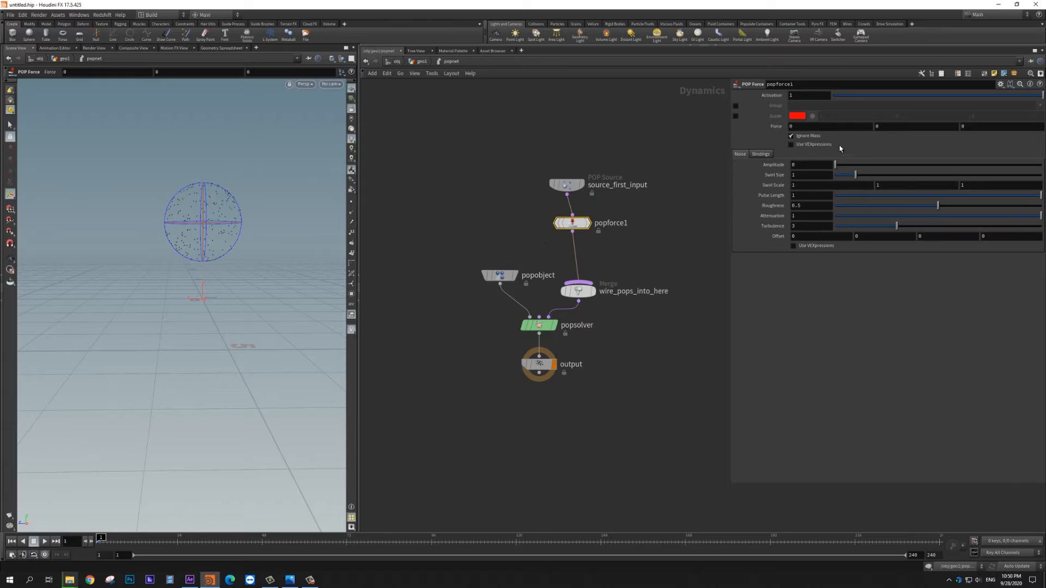
Set the POP Force to -5 in Y and 5 in Z with a noise amplitude of 1.57, and play the simulation
type("-5")
left_click_drag(835, 165, 867, 166)
left_click(46, 541)
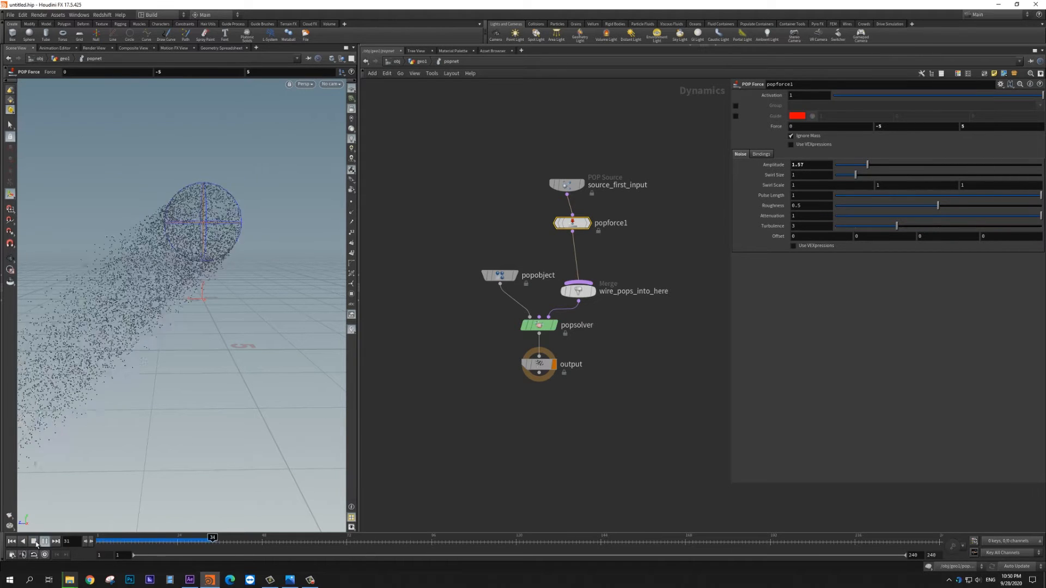
key("Escape")
right_click_drag(75, 368, 191, 218, "alt")
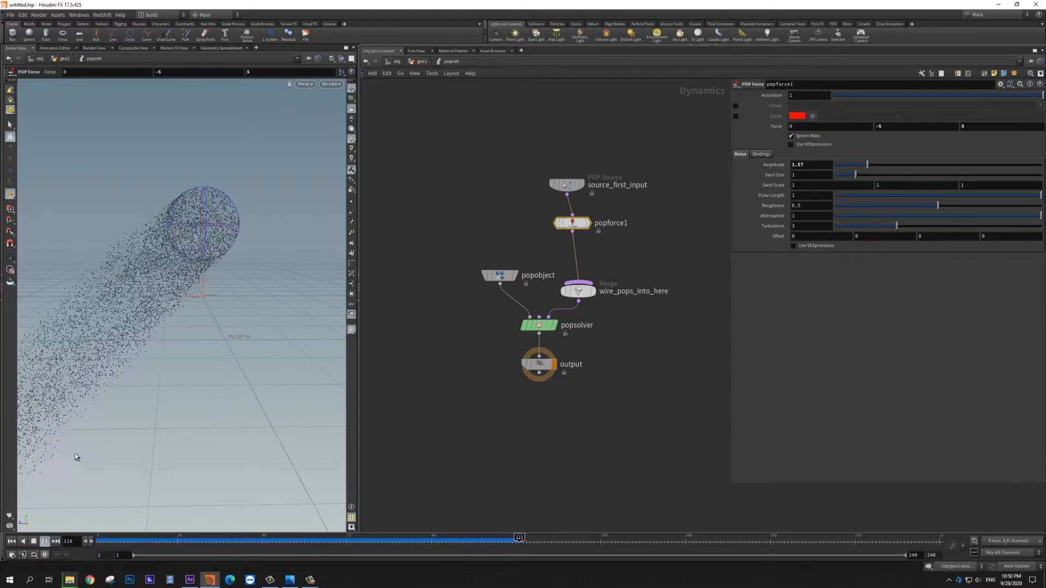
left_click(44, 541)
key("Return")
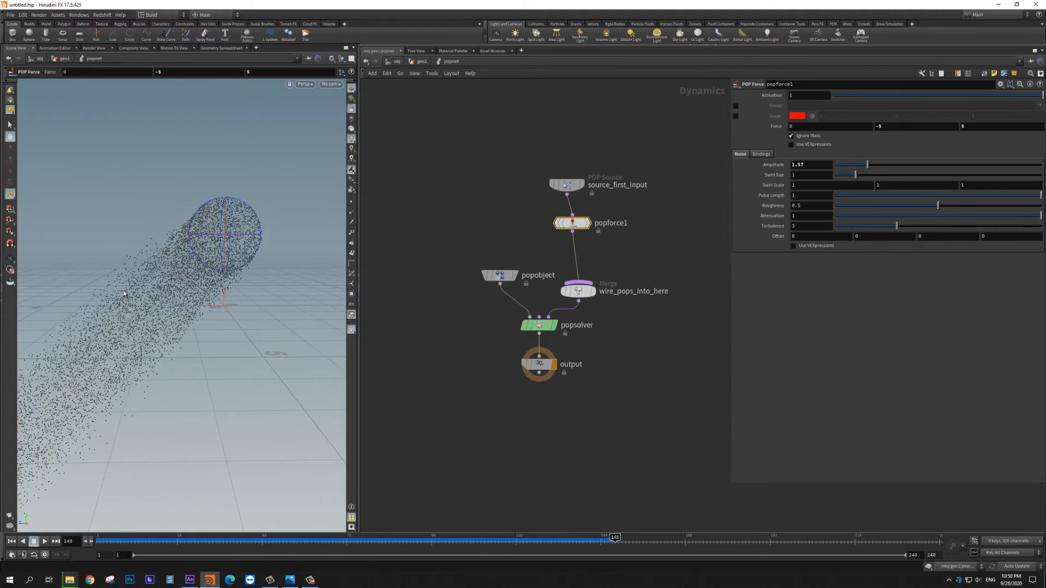
Set source_first_input's life expectancy to 2 and life variance to 1, and play the simulation from the first frame
left_click(567, 184)
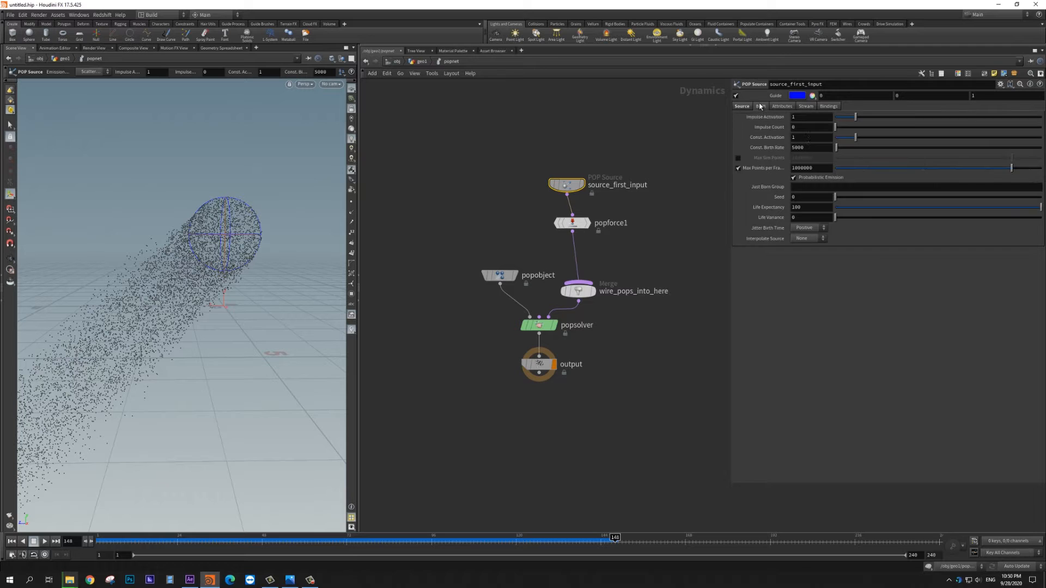
type("2")
key("Tab")
type("1")
key("Return")
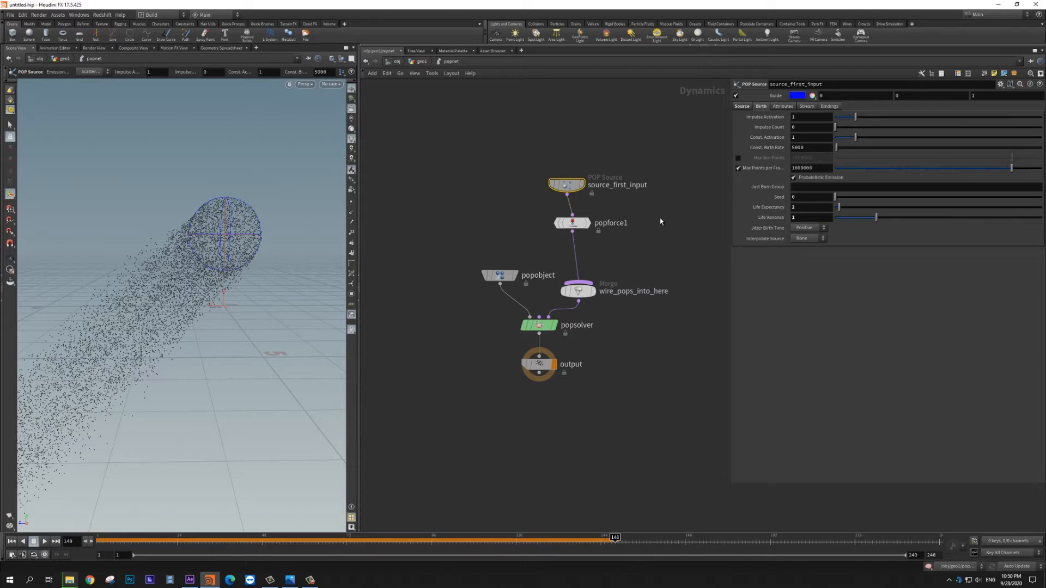
left_click(11, 542)
left_click(45, 541)
key("Escape")
right_click_drag(24, 453, 182, 292, "alt")
left_click(12, 541)
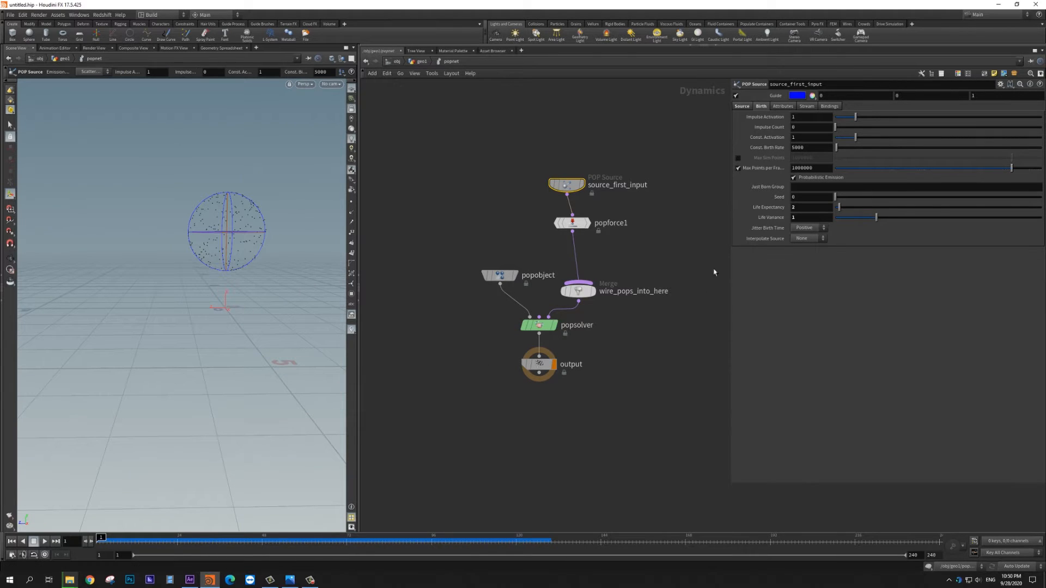
Set source_first_input's life expectancy to 1 and life variance to 0.5, and play the simulation
type("1")
key("Tab")
type(".5")
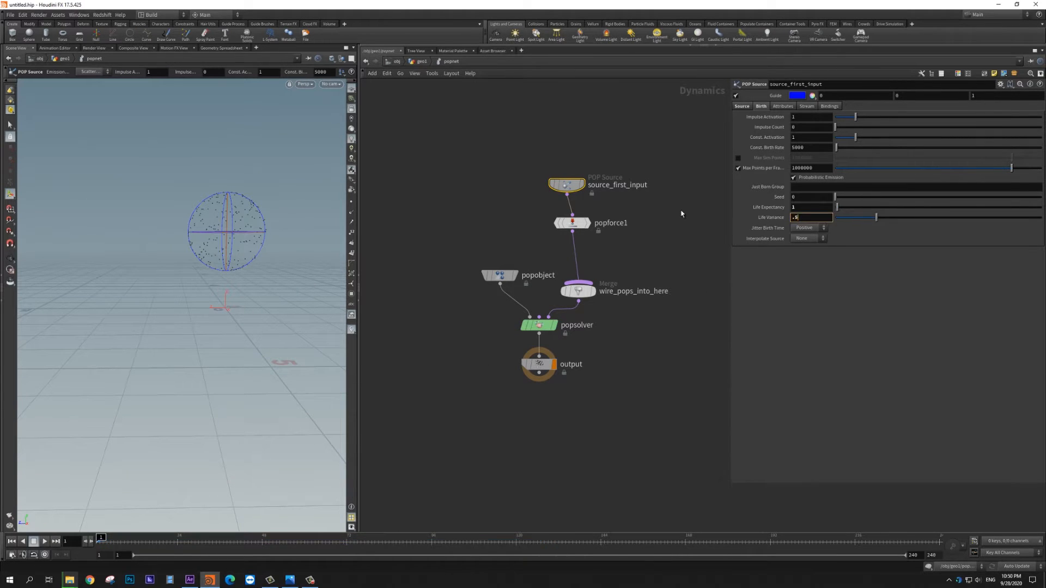
left_click(45, 541)
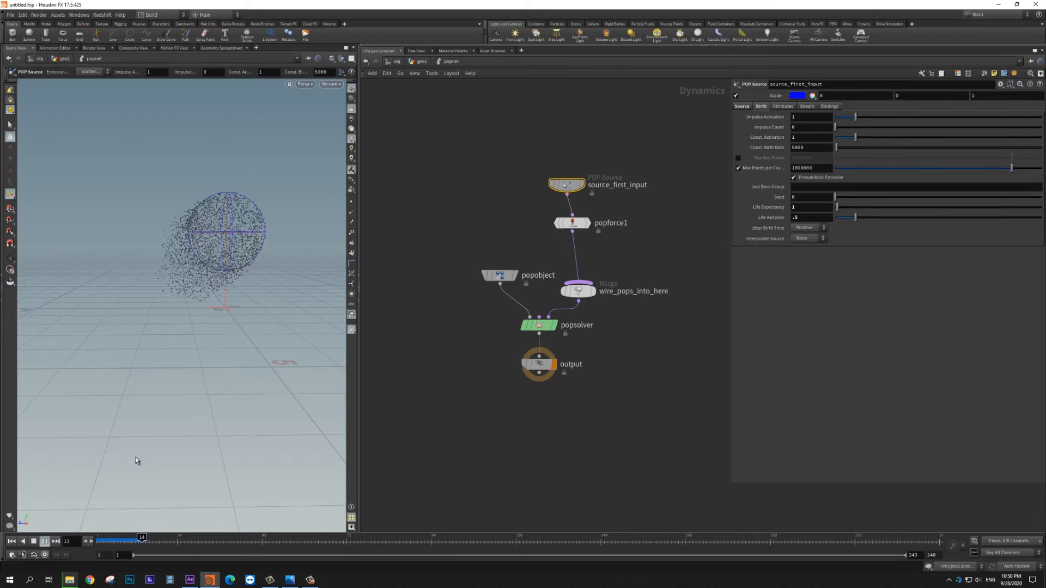
right_click_drag(236, 264, 271, 224, "alt")
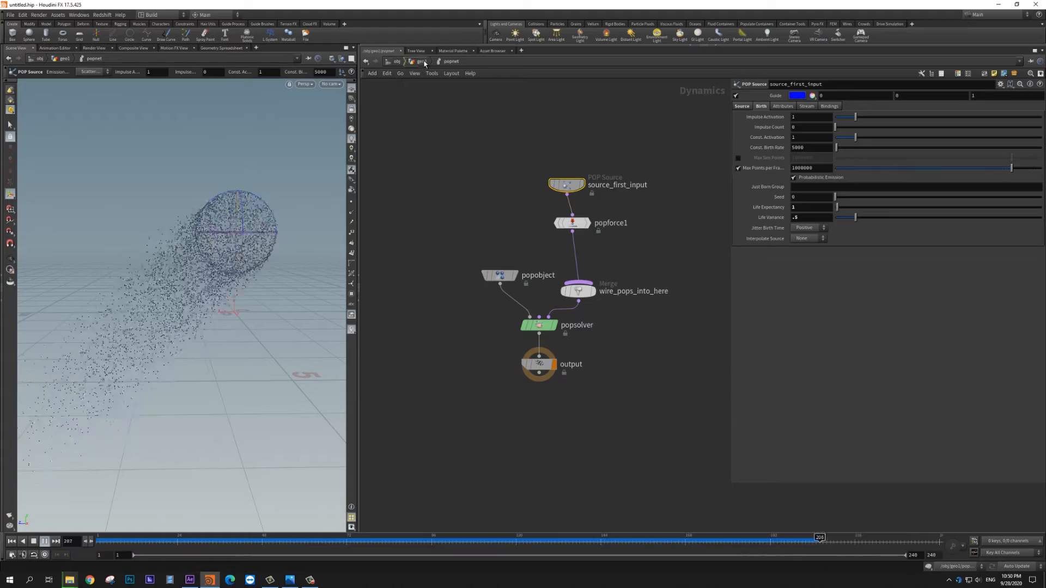
Return to the geo1 network, display point numbers and compare the particles' numbers between frames 81 and 82
key("u")
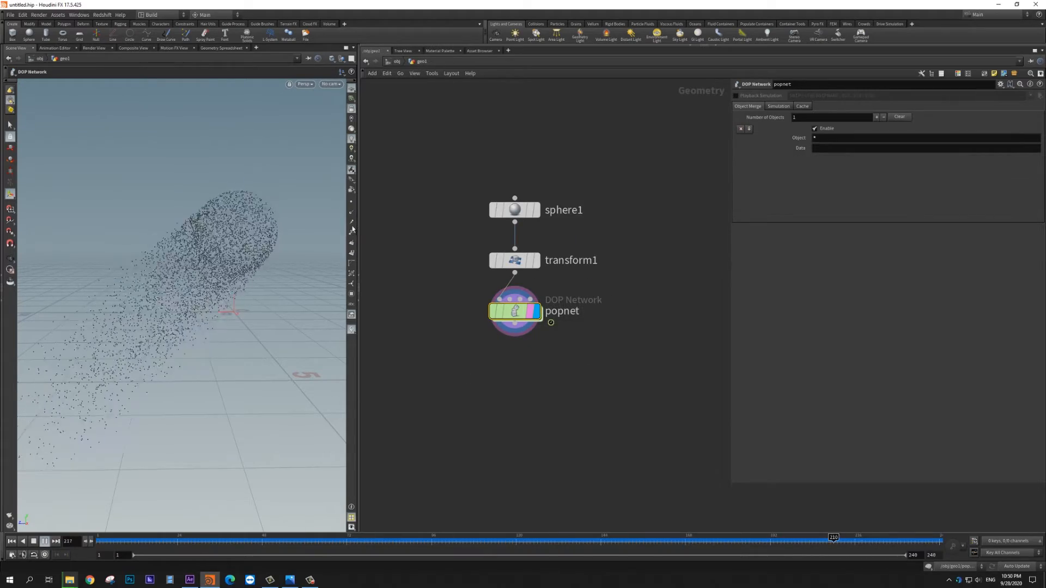
left_click(352, 233)
mouse_move(382, 540)
left_mouse_down()
mouse_move(366, 539)
mouse_move(378, 539)
left_mouse_up()
right_click_drag(166, 227, 348, 158)
right_click_drag(169, 250, 326, 207)
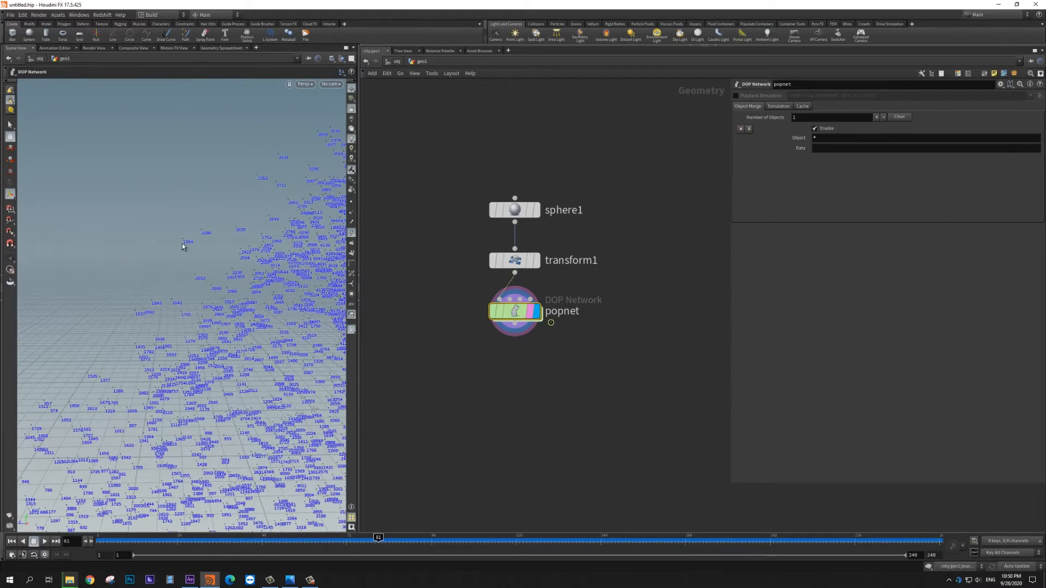
left_click_drag(377, 539, 377, 539)
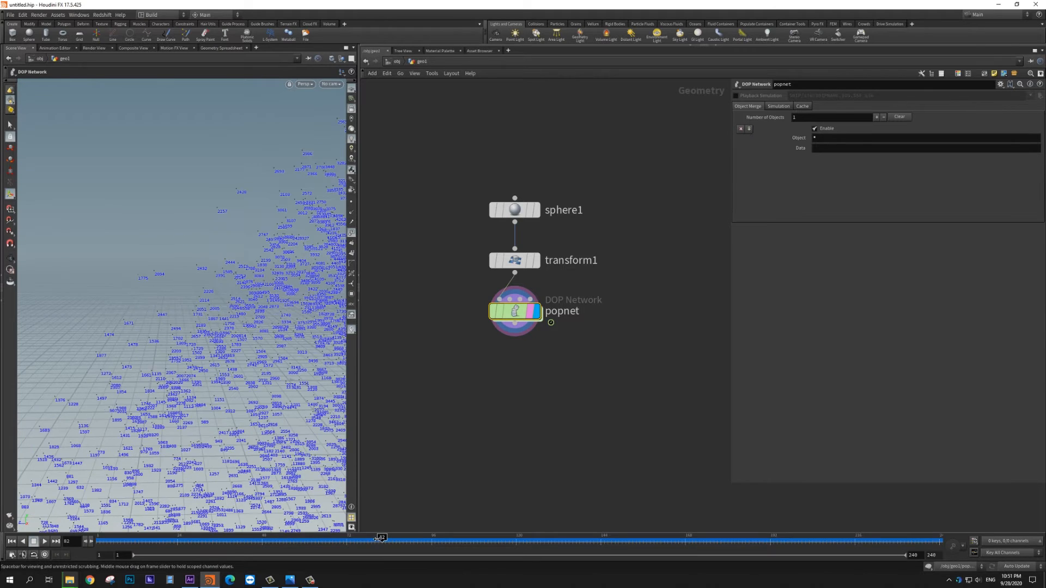
left_click_drag(377, 539, 377, 539)
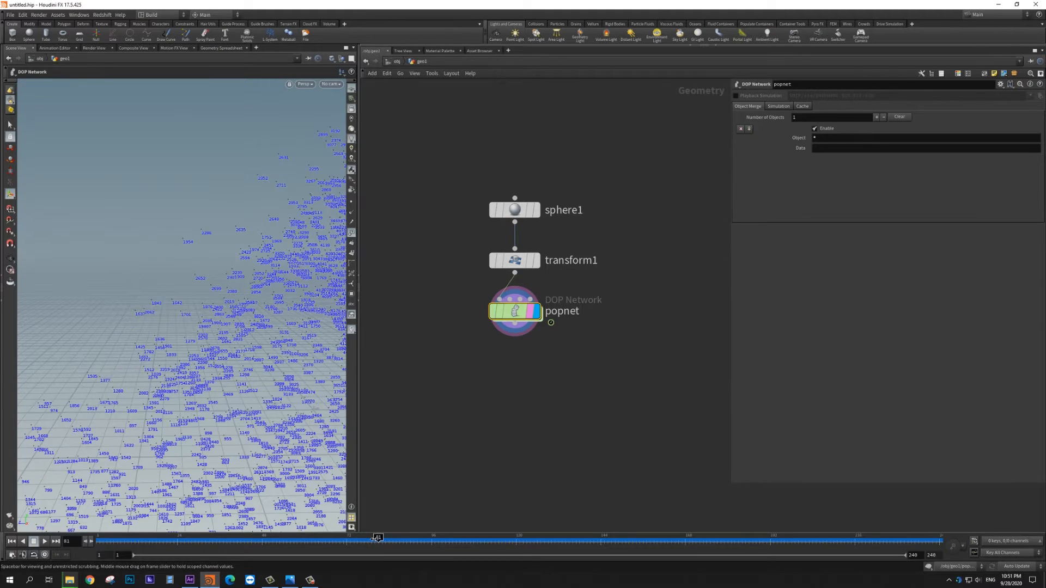
Review the numbering across the whole particle stream, and hide the point numbers
right_click_drag(231, 250, 187, 299, "alt")
middle_click_drag(113, 247, 83, 224, "alt")
right_click_drag(83, 224, 59, 353, "alt")
middle_click_drag(182, 277, 121, 316, "alt")
right_click_drag(122, 315, 191, 280, "alt")
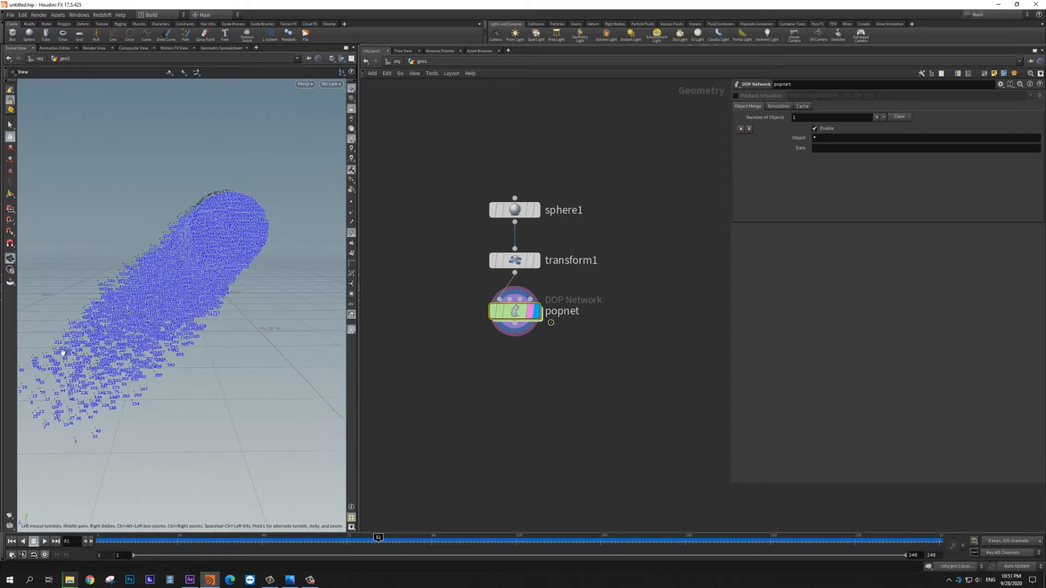
left_click(351, 235)
mouse_move(201, 245)
left_mouse_down("alt")
mouse_move(245, 245)
mouse_move(233, 289)
mouse_move(221, 241)
left_mouse_up("alt")
key("h")
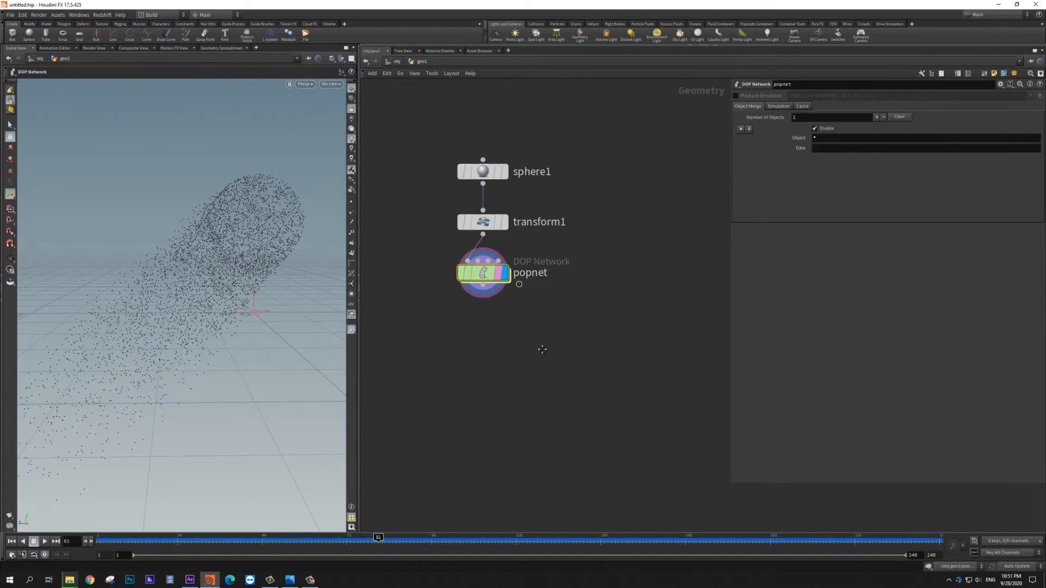
Add an Attribute Wrangle connected to the output of the popnet node
key("Tab")
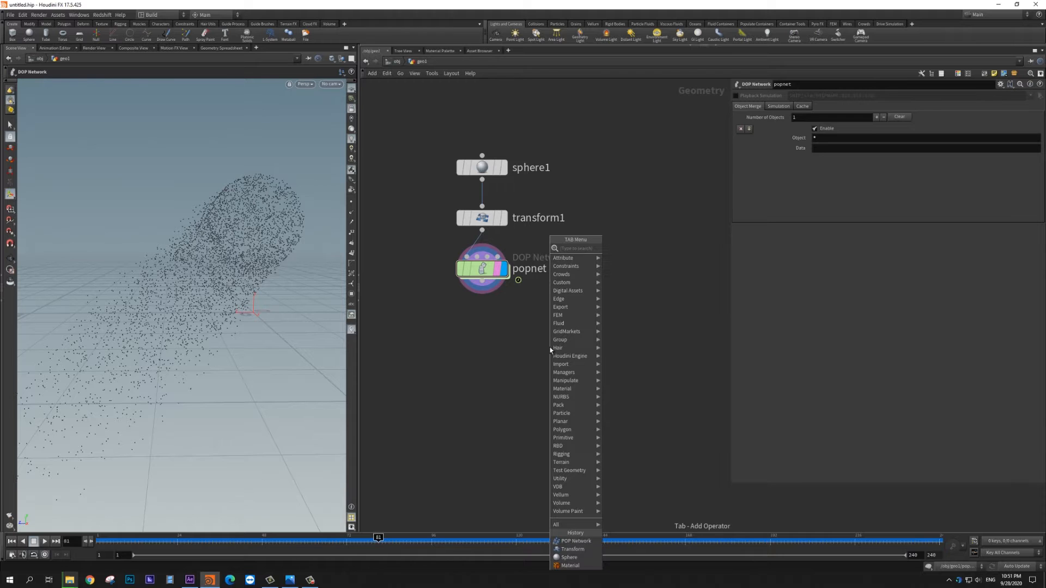
type("wr")
key("Return")
left_click(497, 300)
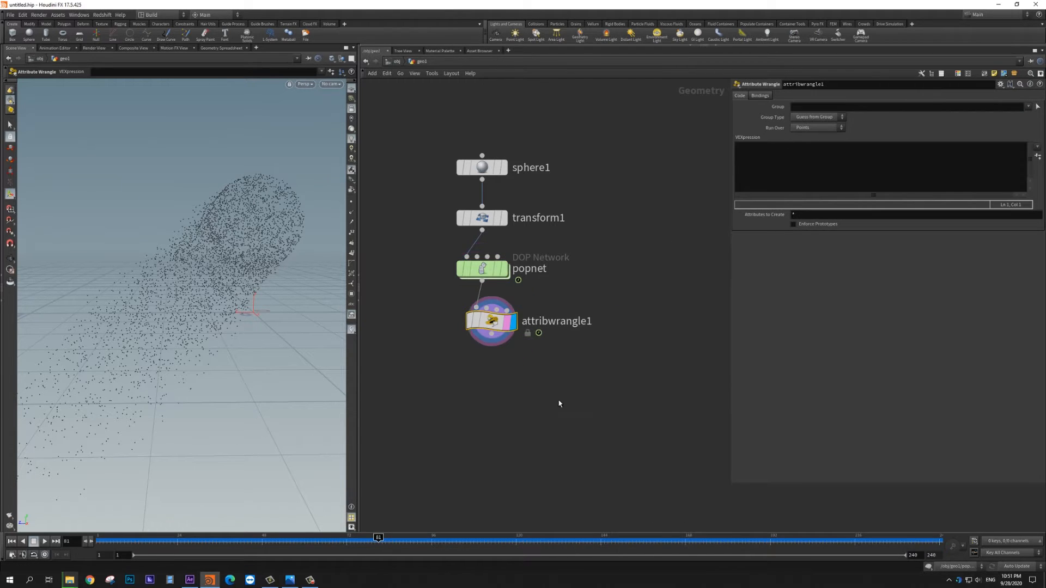
left_click(816, 151)
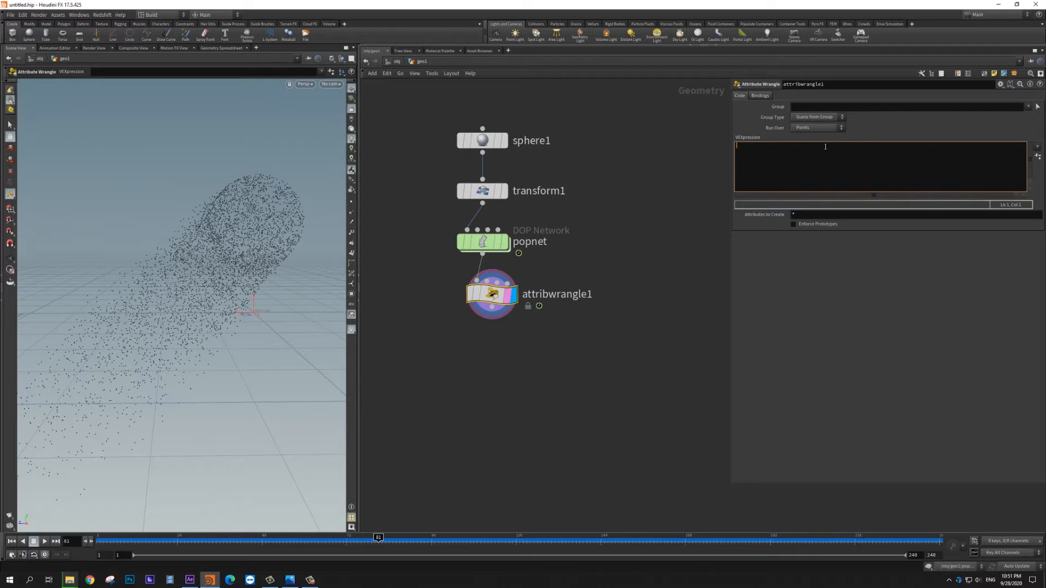
Place a second sphere node beside the existing particle node chain
scroll(552, 418, "down", 4)
middle_click_drag(541, 417, 611, 357)
scroll(584, 345, "up", 2)
key("Tab")
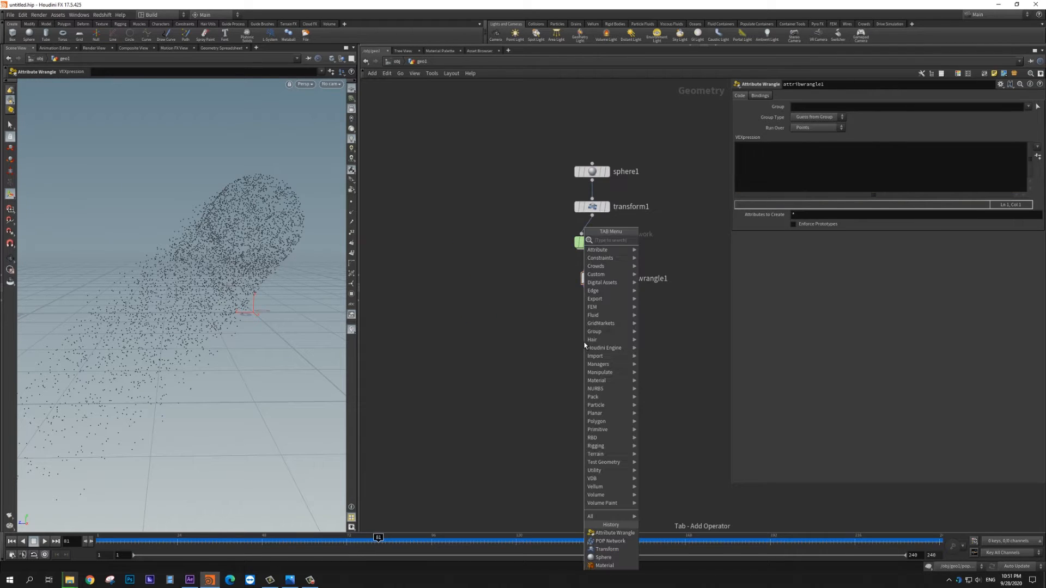
type("sphe")
key("Return")
left_click(512, 292)
key("Tab")
type("cop")
key("Return")
left_click(584, 353)
key("Delete")
Add a Copy Stamp node and wire sphere2 to its first input and attribwrangle1 to its second
key("Tab")
type("copy")
key("Return")
left_click(603, 368)
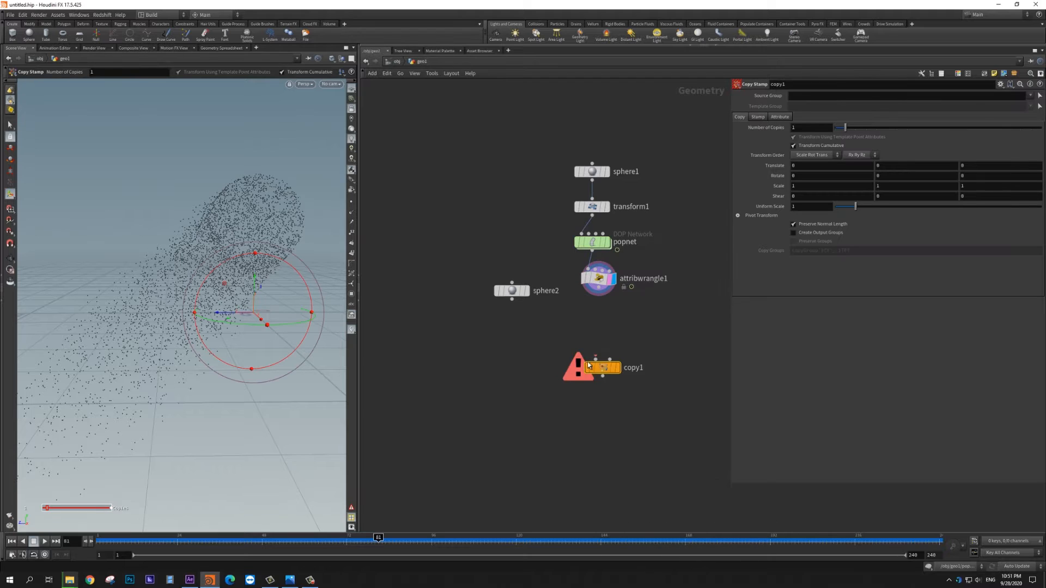
scroll(554, 366, "up", 3)
left_click(580, 362)
left_click(494, 298)
left_click(619, 281)
left_click(601, 365)
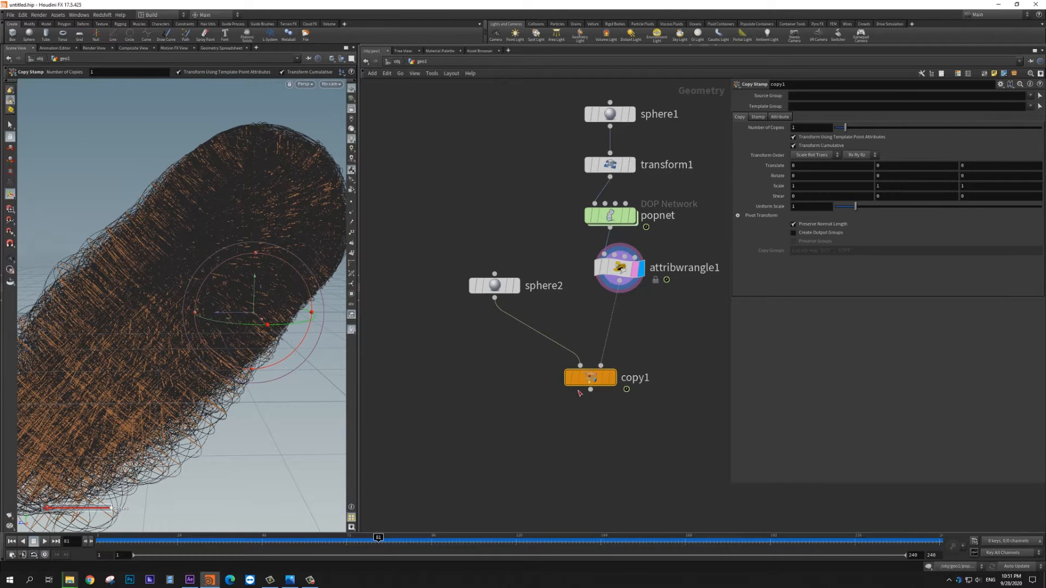
Display the copy1 node's result and set sphere2's uniform scale to 0.1
left_click_drag(589, 380, 558, 371)
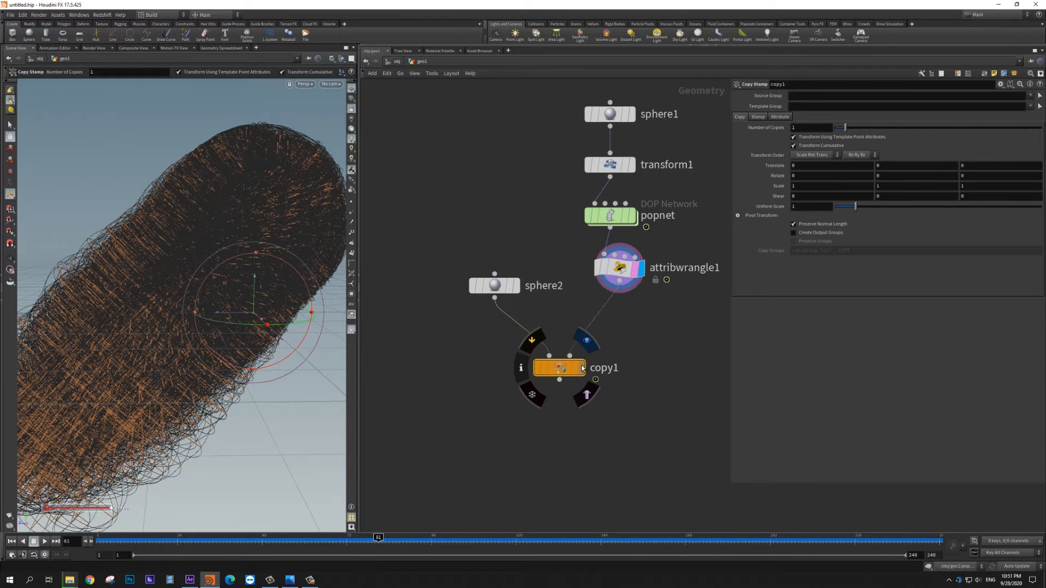
left_click(583, 369)
left_click(493, 286)
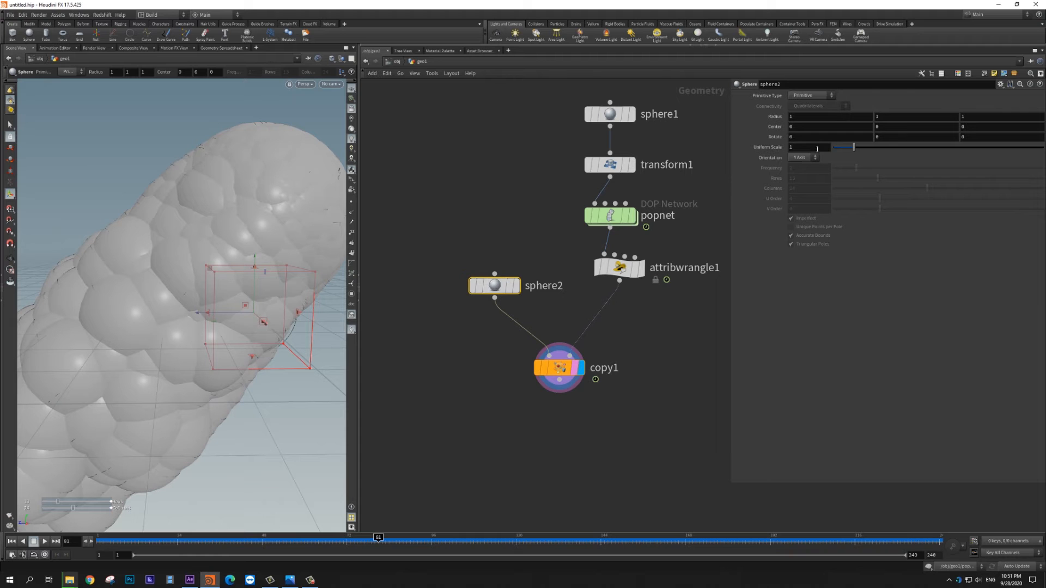
key("Return")
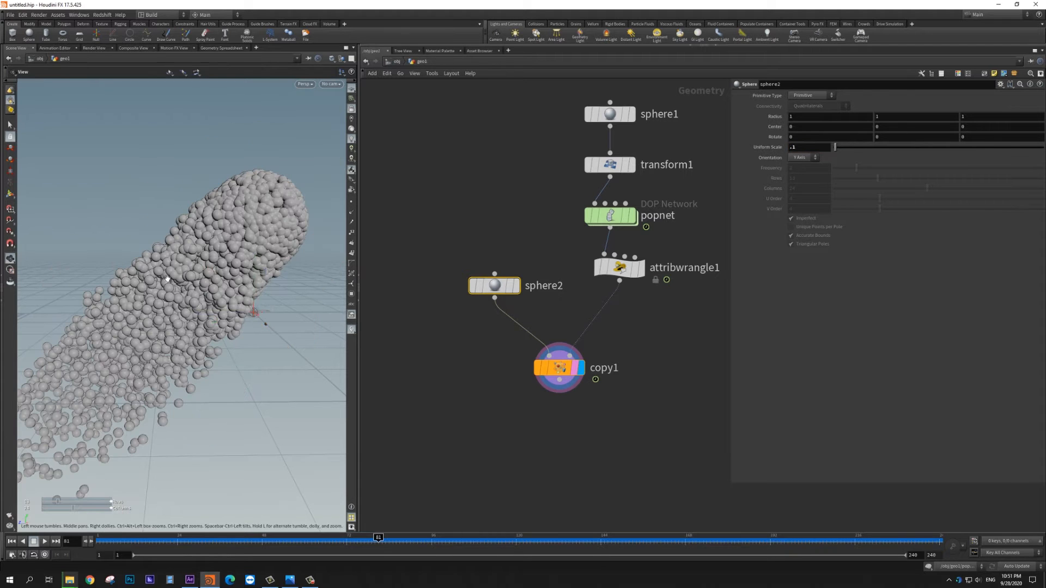
Reduce sphere2's uniform scale to 0.05 and check the copied spheres at frame 40
scroll(116, 325, "down", 5, "alt")
scroll(103, 327, "up", 4, "alt")
middle_click_drag(201, 290, 222, 283, "alt")
double_click(807, 146)
type(".05")
key("Return")
mouse_move(234, 288)
left_mouse_down("alt")
mouse_move(198, 343)
mouse_move(228, 305)
mouse_move(232, 275)
left_mouse_up("alt")
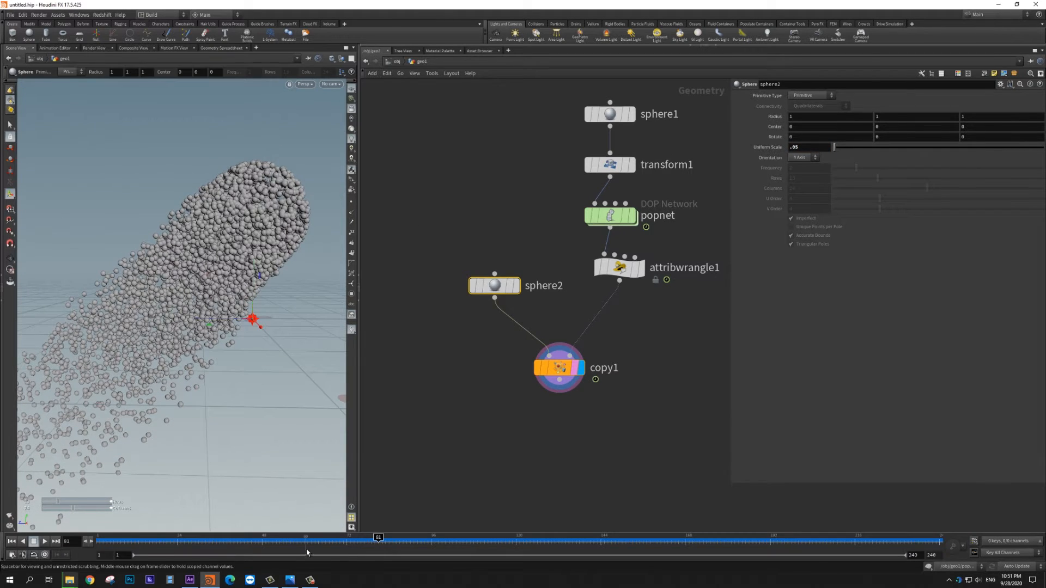
left_click(375, 542)
mouse_move(377, 544)
left_mouse_down()
mouse_move(477, 534)
mouse_move(460, 523)
mouse_move(170, 533)
mouse_move(233, 533)
left_mouse_up()
middle_click_drag(165, 228, 197, 256, "alt")
right_click_drag(197, 256, 224, 249, "alt")
middle_click_drag(252, 269, 213, 252, "alt")
Insert a Color node between attribwrangle1 and copy1
middle_click_drag(653, 378, 608, 371)
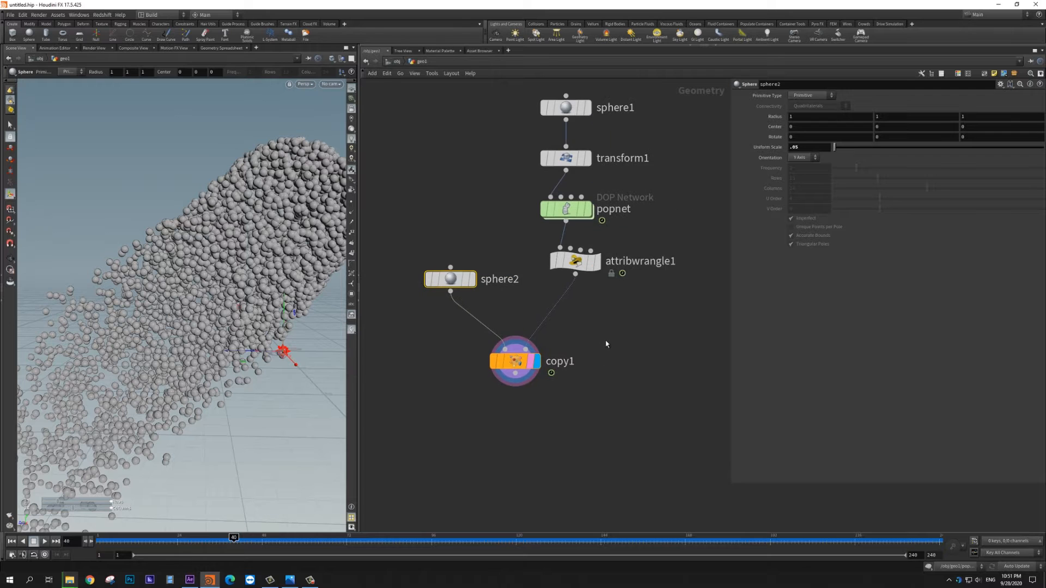
key("Tab")
key("Escape")
left_click(554, 311)
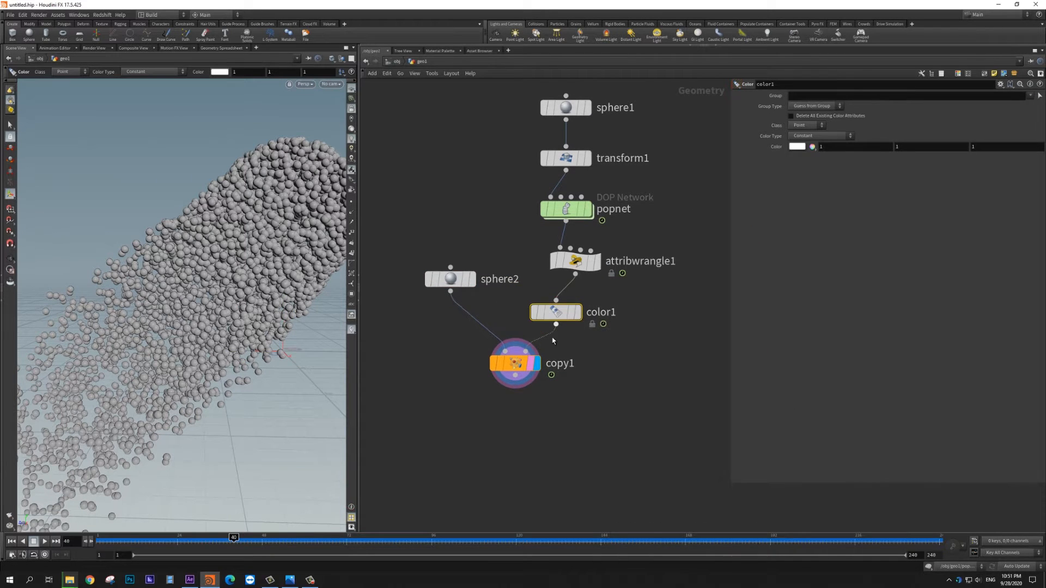
Set color1's Color Type to Ramp from Attribute, driven by the Cd attribute
left_click(817, 136)
left_click(817, 170)
left_click(822, 146)
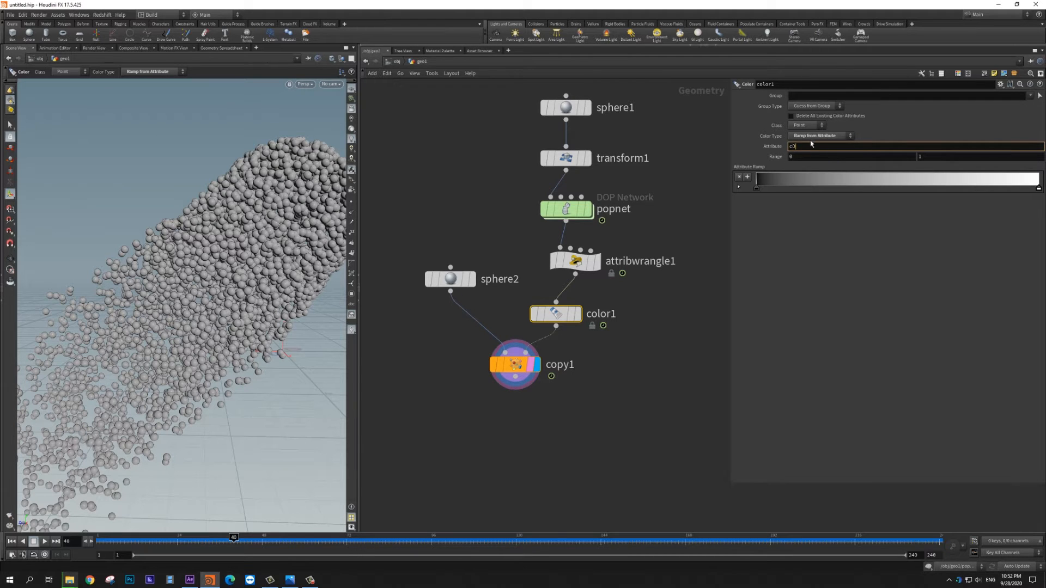
left_click(813, 136)
left_click(812, 122)
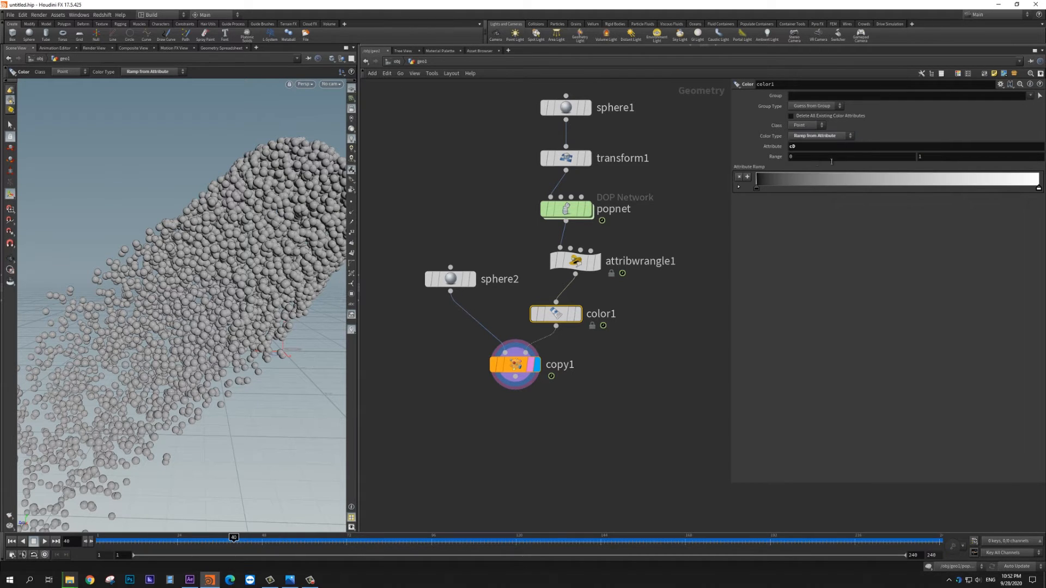
left_click(804, 147)
key("BackSpace")
key("Return")
Color the attribute ramp from yellow at its start to purple at its end
double_click(757, 189)
left_click(814, 101)
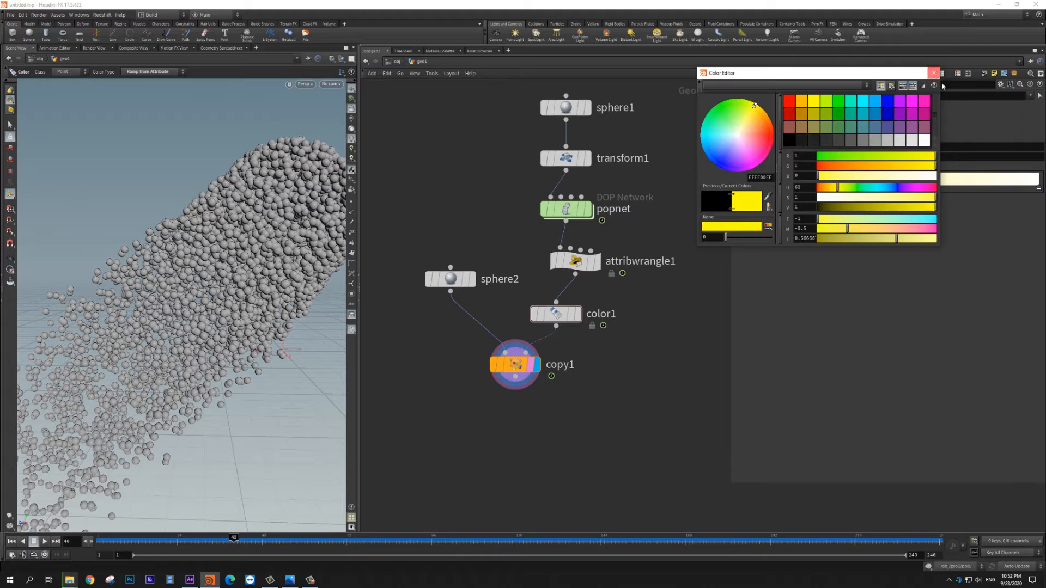
left_click(934, 73)
double_click(1038, 189)
left_click(911, 139)
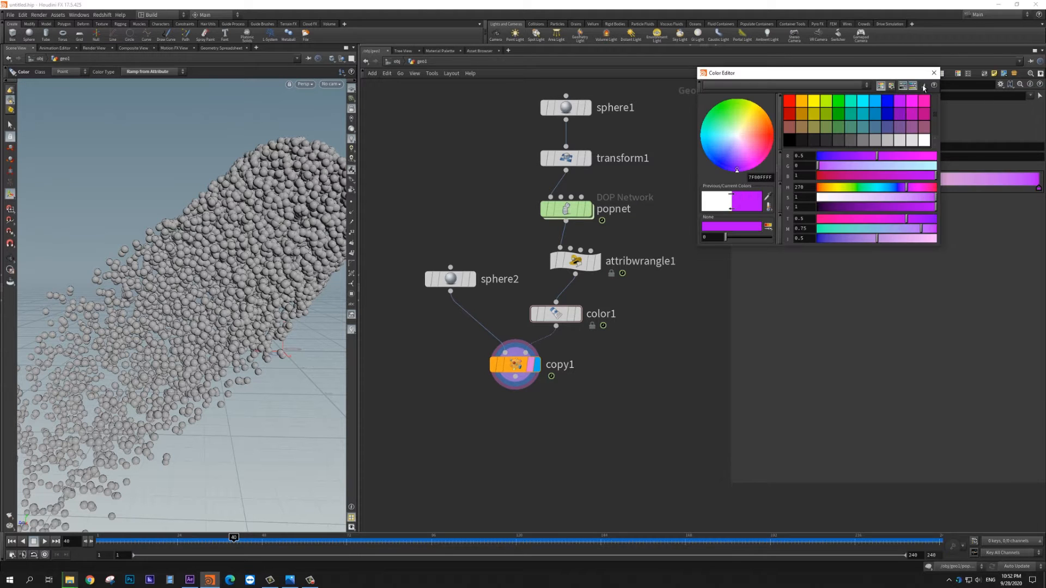
left_click(934, 73)
left_click(450, 279)
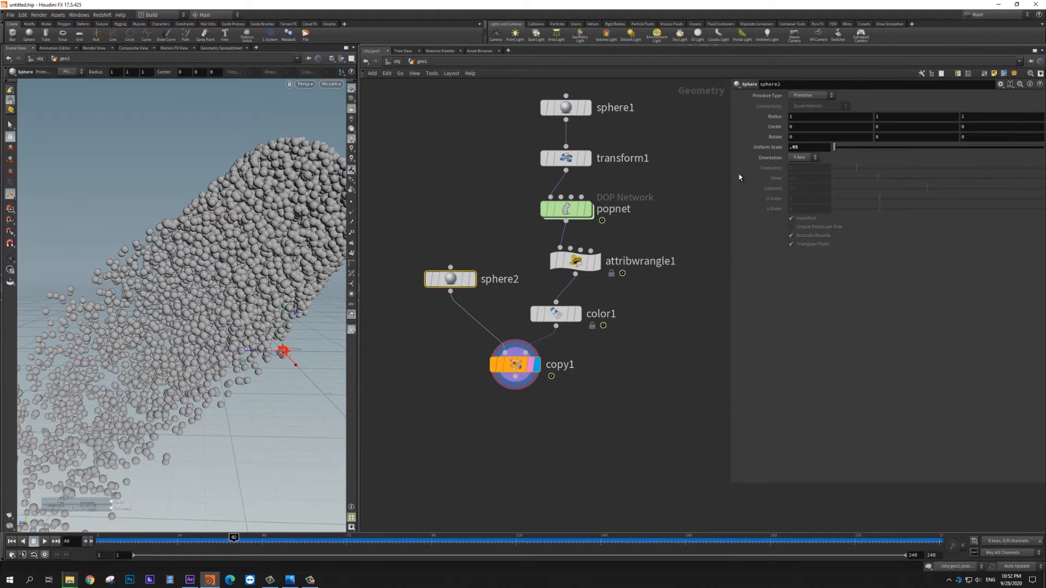
left_click(822, 97)
left_click(818, 107)
key("ctrl+z")
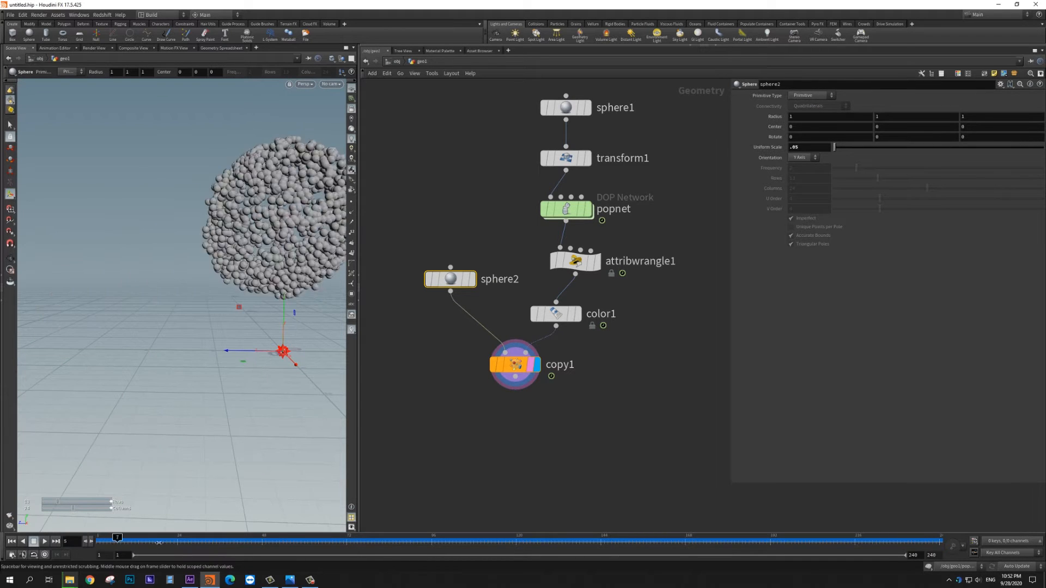
Display color1's result to check the particle colors, and return the display to copy1
left_click(577, 314)
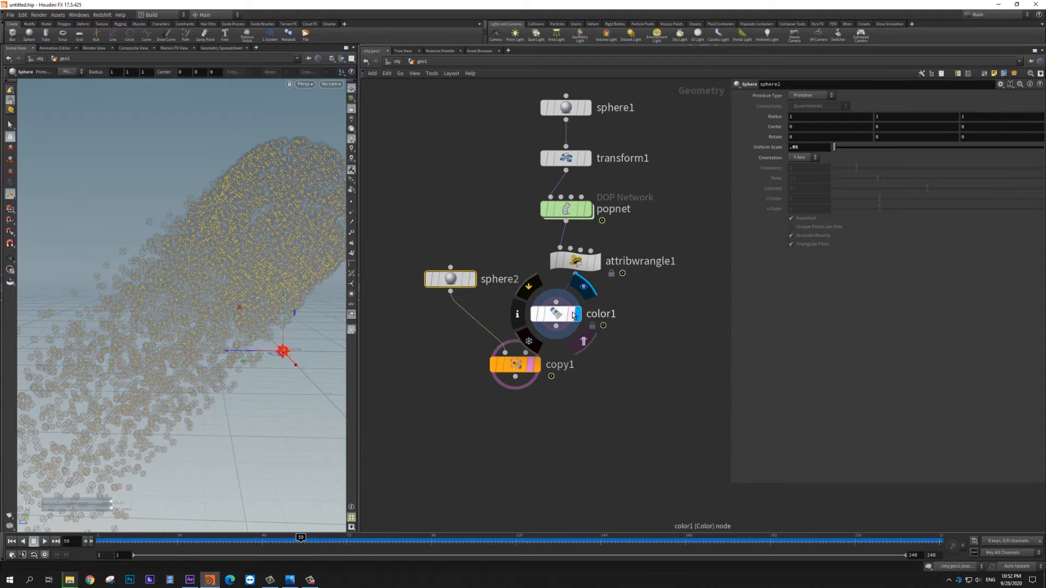
left_click(555, 314)
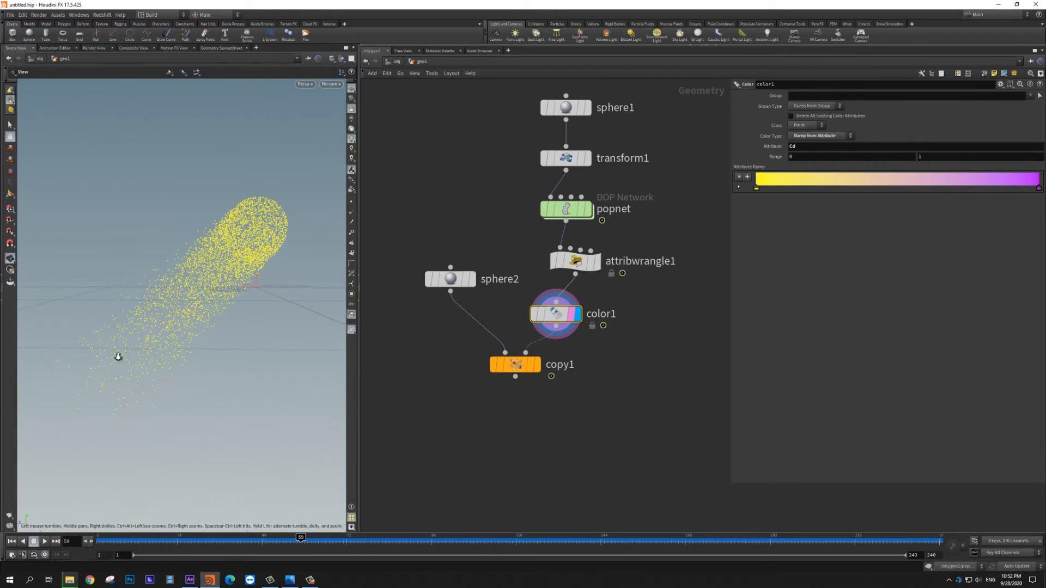
left_click(536, 364)
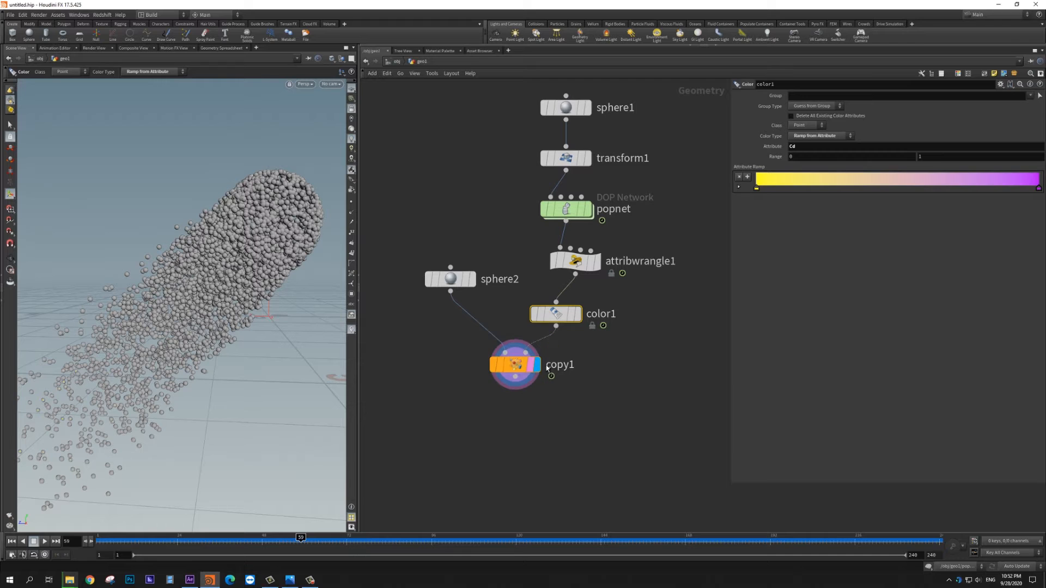
Enable Stamp Inputs and Use Template Point Attributes on copy1, and check the spheres at frame 55
left_click(516, 364)
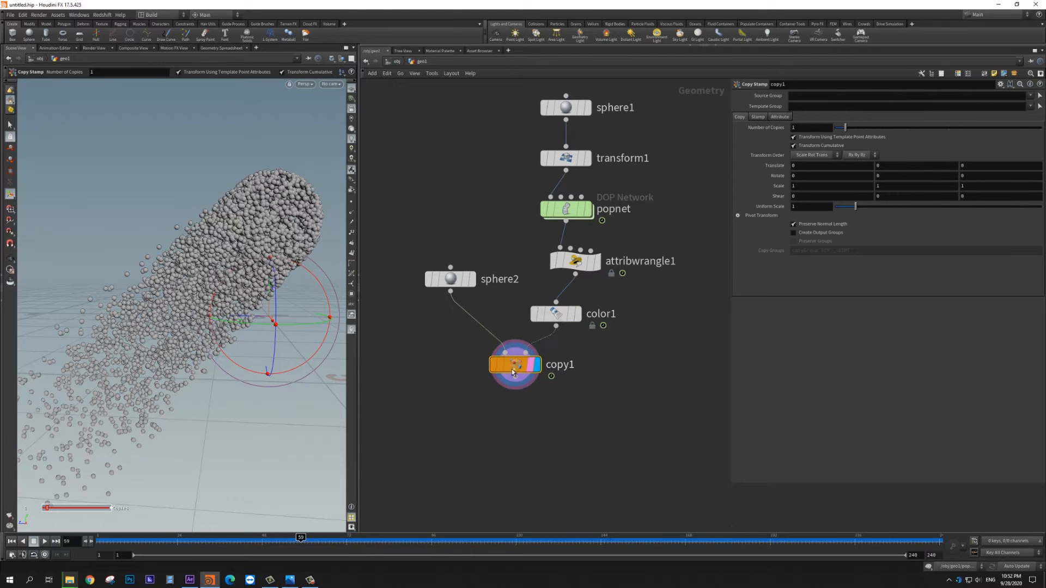
left_click(766, 118)
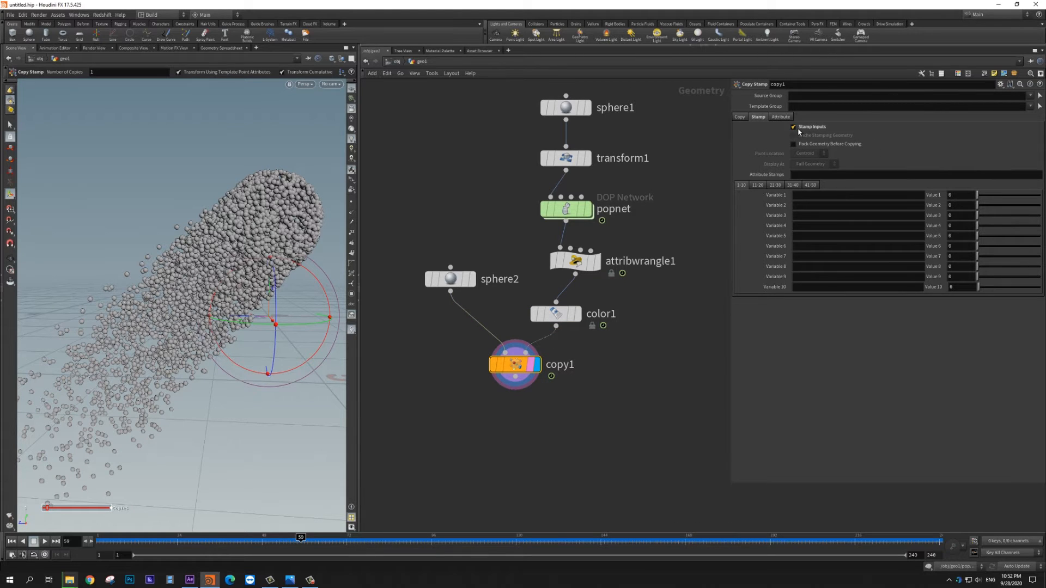
left_click(800, 128)
left_click(781, 117)
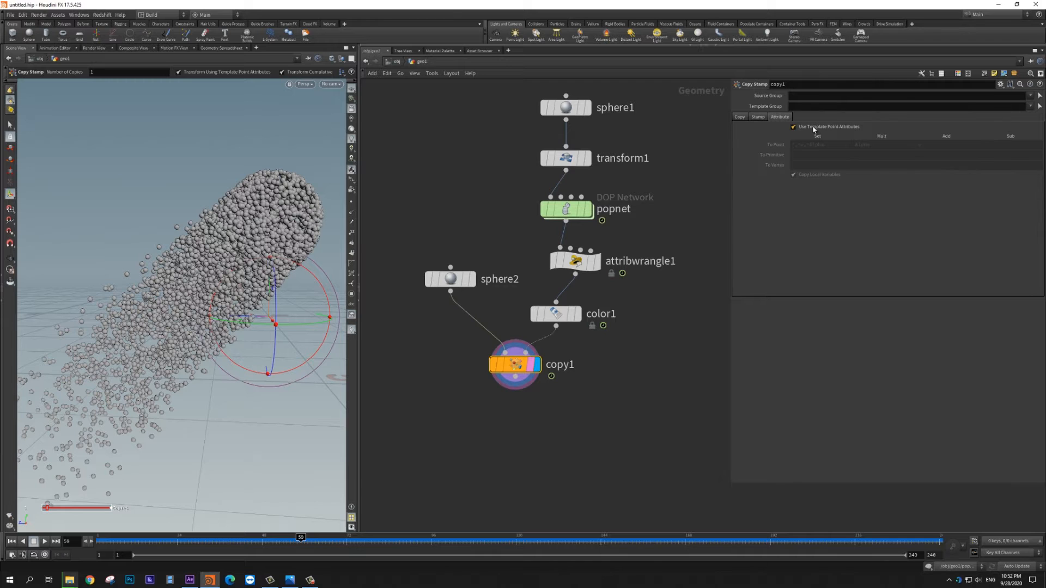
left_click(813, 129)
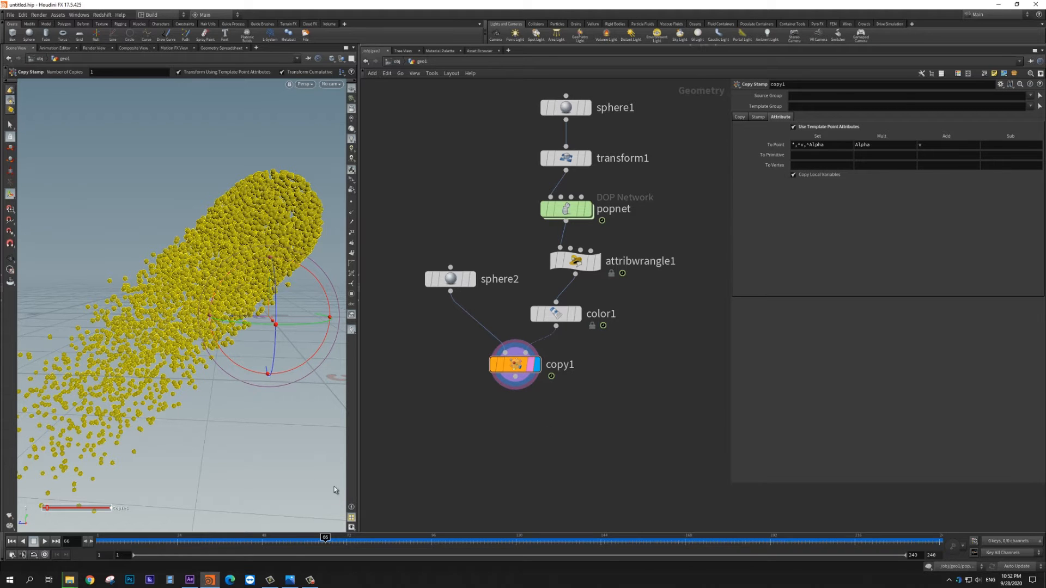
left_click(271, 541)
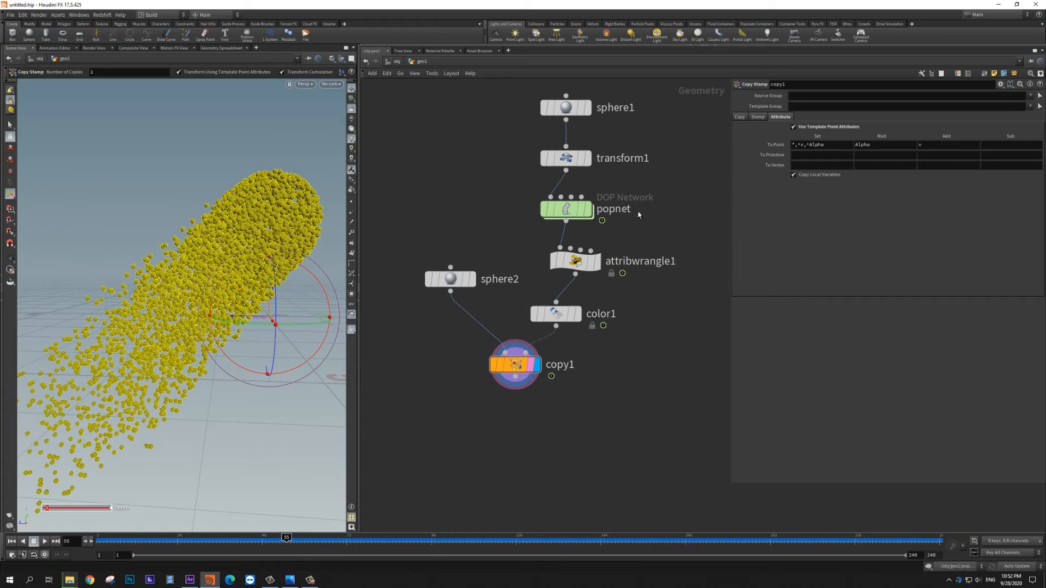
Try moving color1's purple ramp stop toward the start and driving the ramp with the v attribute
left_click(561, 316)
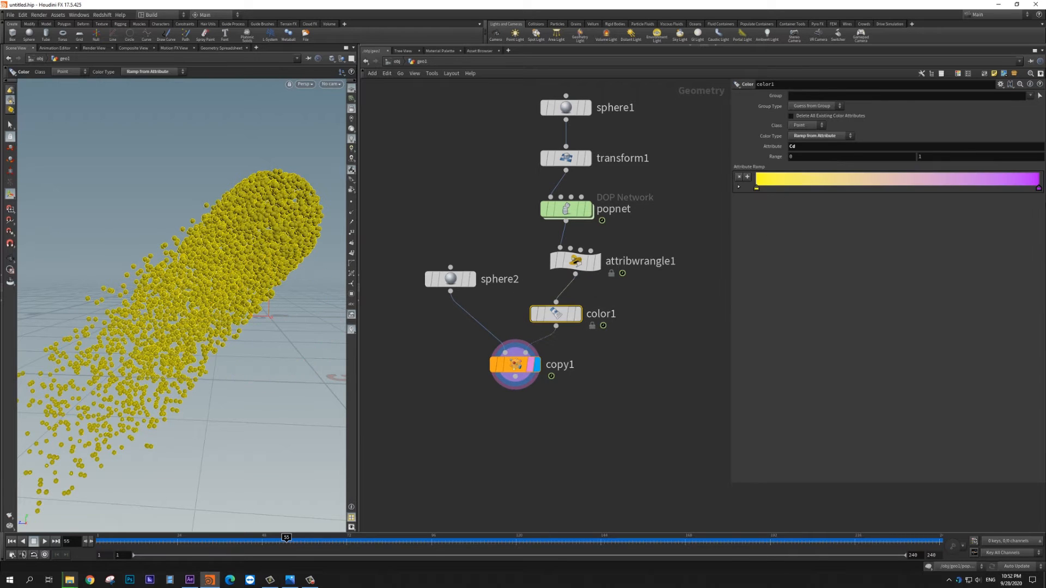
left_click_drag(1038, 190, 756, 188)
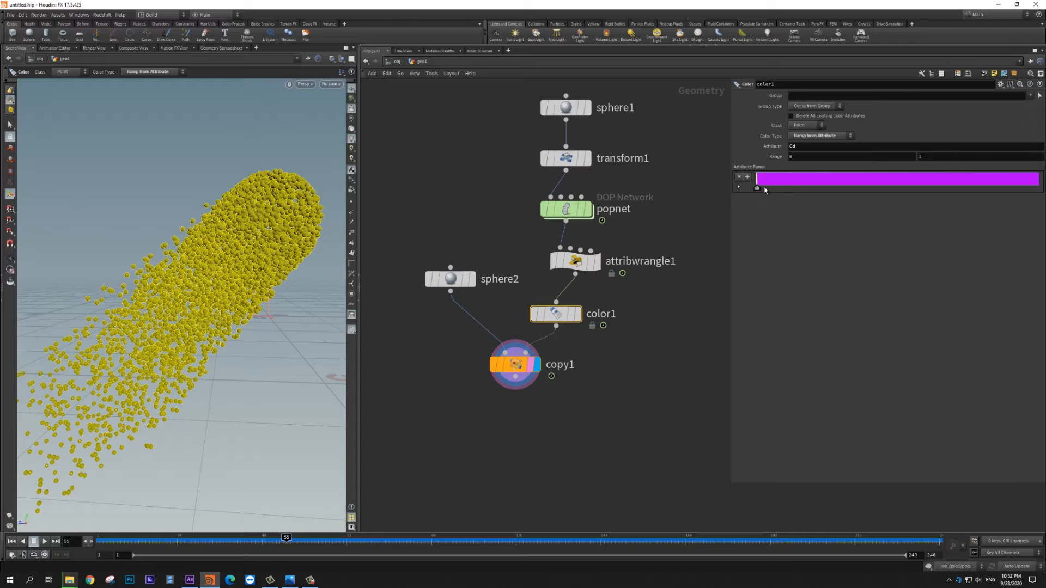
key("BackSpace")
key("BackSpace")
type("v")
key("Return")
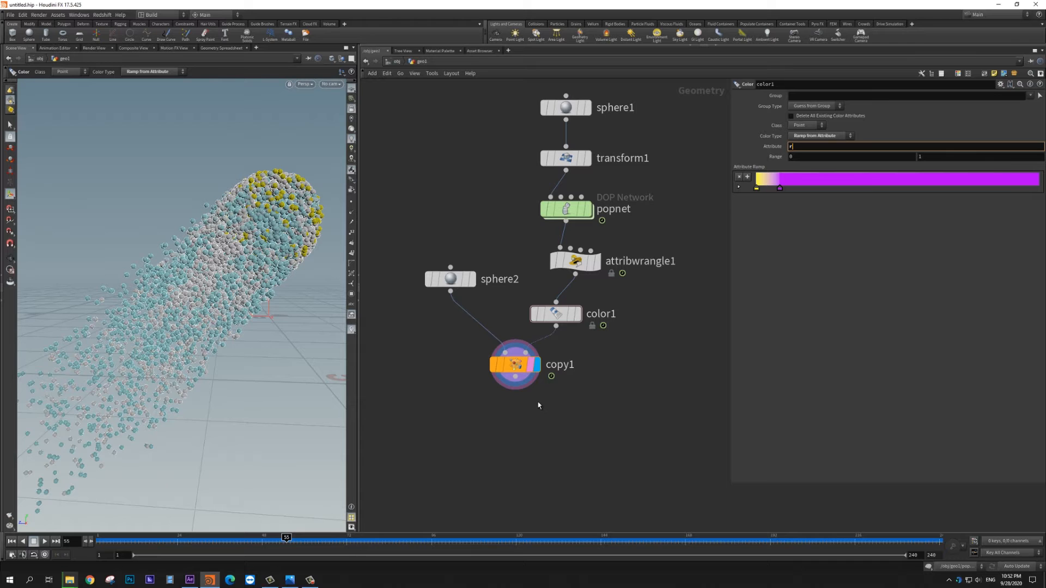
Switch color1's Color Type to Random and scrub the timeline to frame 101
left_click(833, 136)
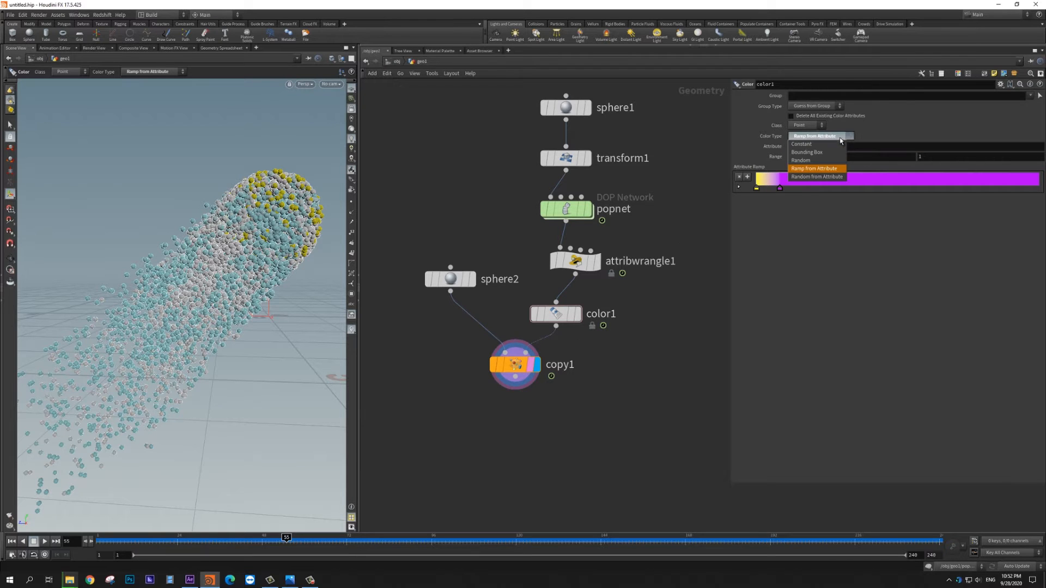
left_click(814, 157)
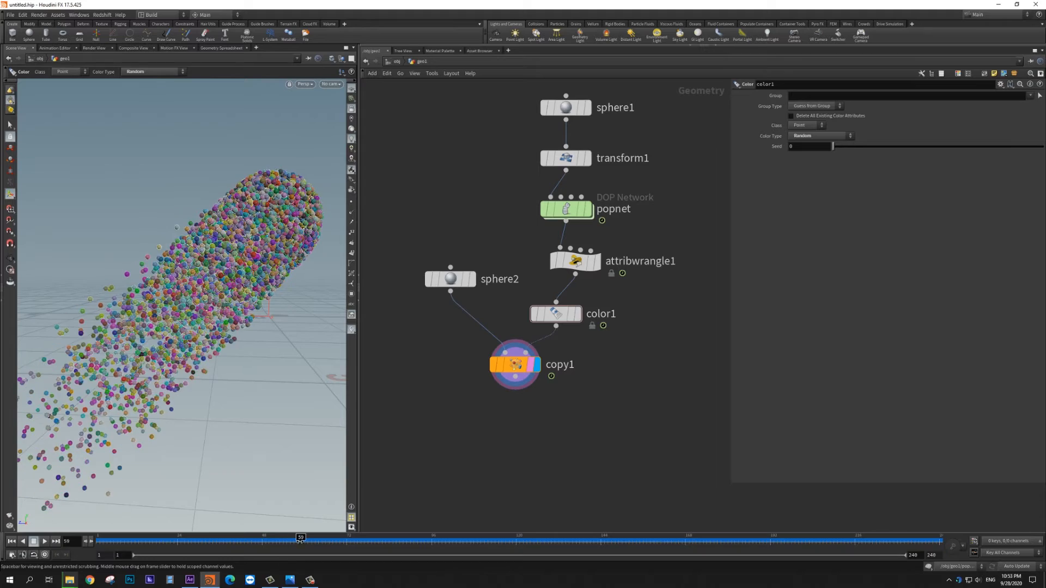
left_click_drag(329, 552, 451, 572)
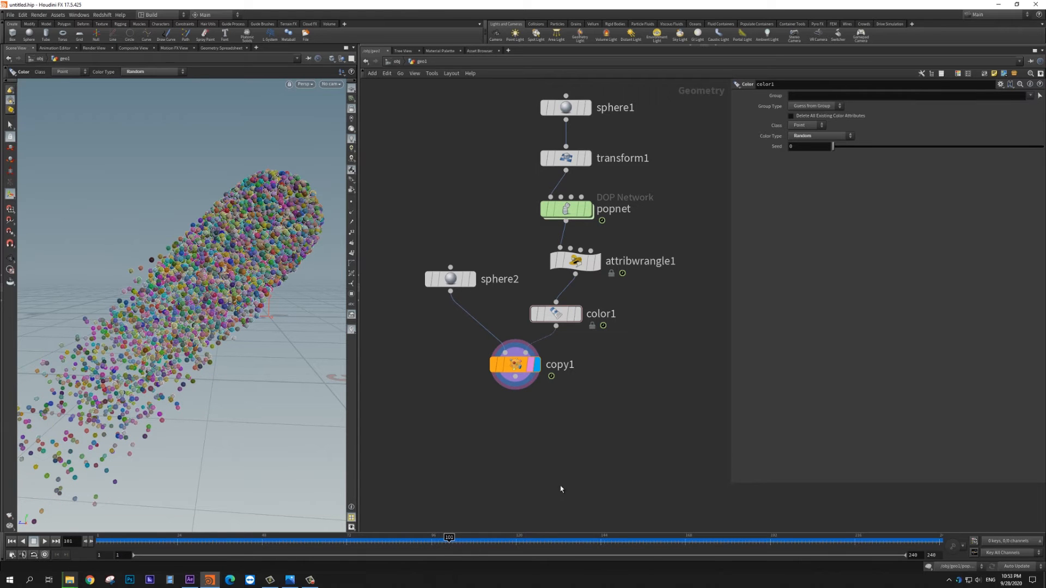
middle_click_drag(621, 376, 549, 411)
left_click_drag(493, 350, 512, 342)
left_click(566, 297)
left_click(772, 189)
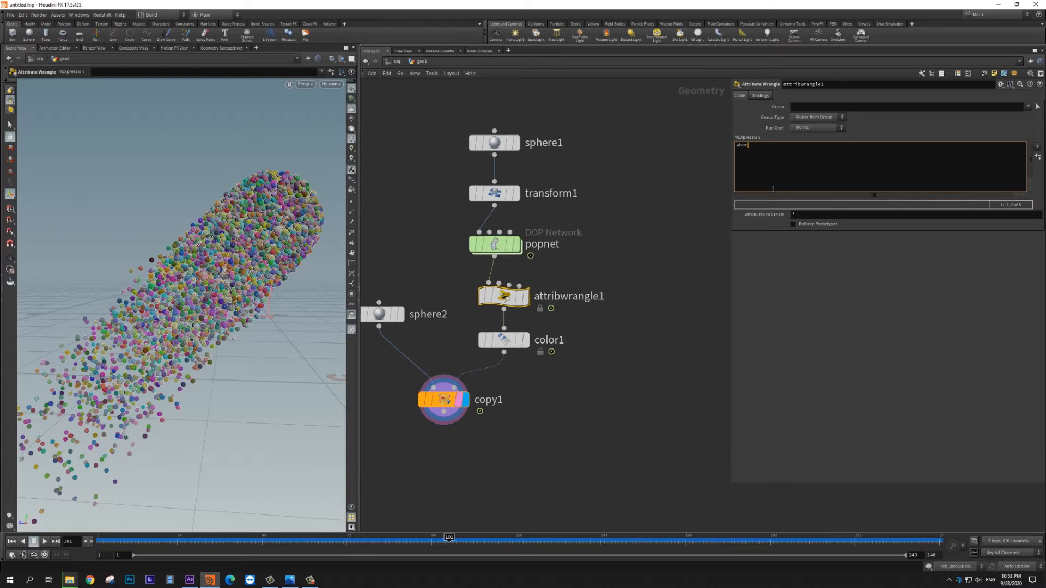
type("vector @p")
key("BackSpace")
key("BackSpace")
key("BackSpace")
type("@pscale = fit01(rand(")
key("ctrl+Return")
Play and scrub the simulation while examining the copied spheres' sizes and colors from near and far
left_click_drag(449, 539, 473, 542)
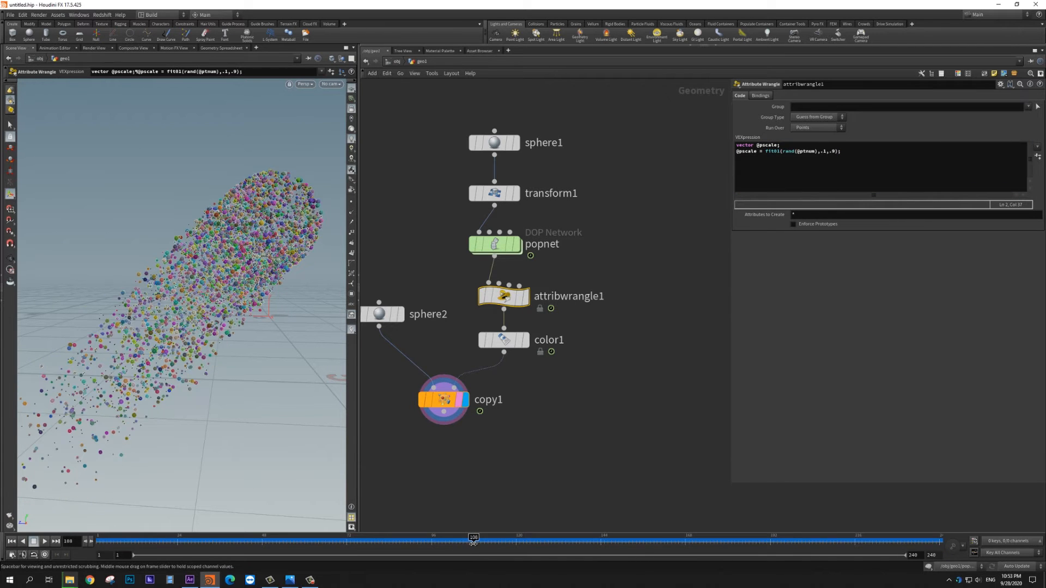
key("Escape")
scroll(227, 222, "up", 5)
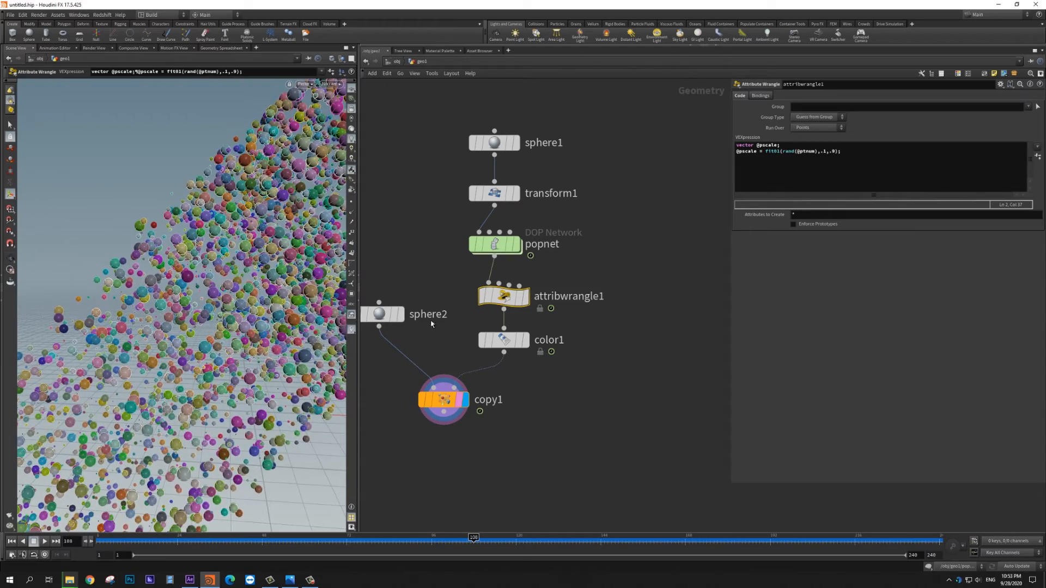
left_click_drag(413, 542, 486, 543)
key("space")
scroll(173, 231, "down", 8)
left_click(44, 541)
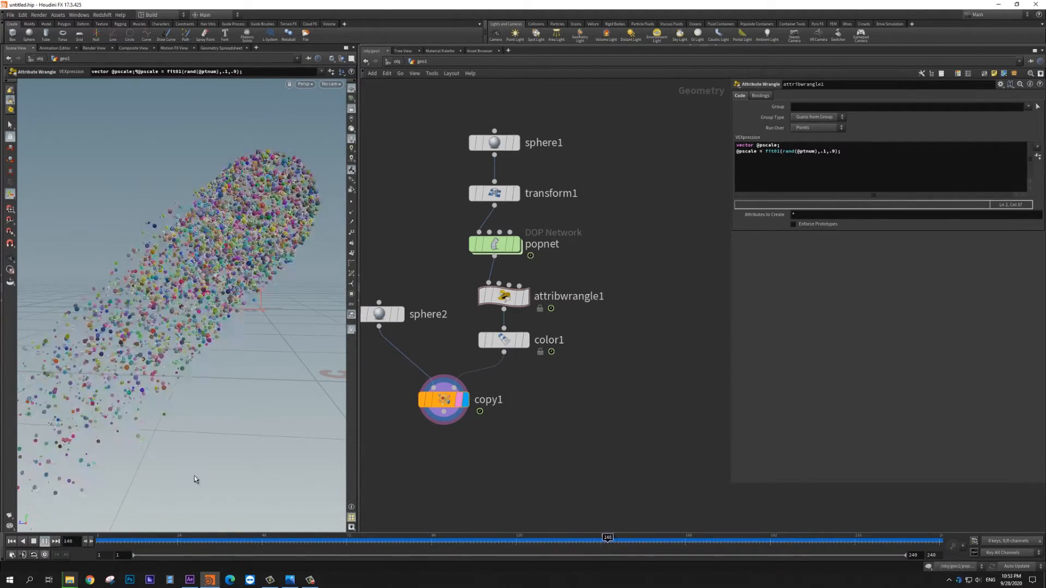
left_click_drag(307, 542, 206, 527)
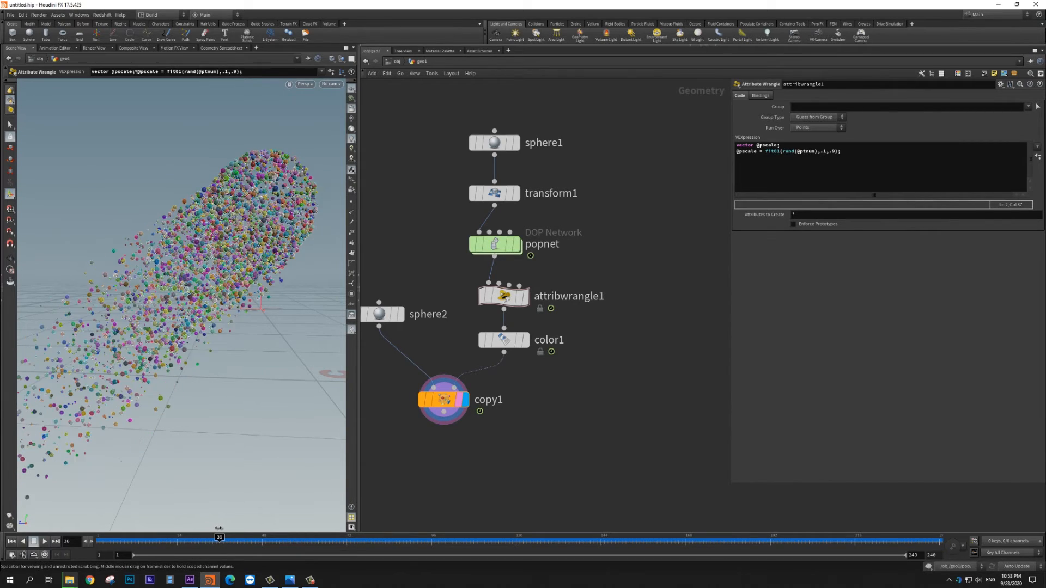
left_click_drag(229, 537, 247, 538)
key("Escape")
left_click_drag(221, 289, 231, 224, "alt")
right_click_drag(231, 224, 364, 194, "alt")
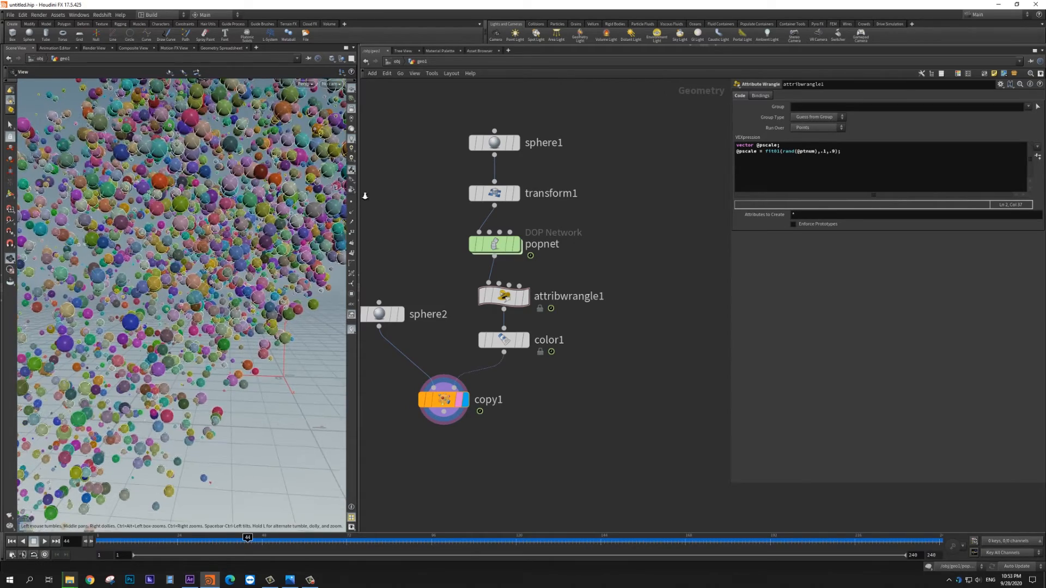
left_click_drag(248, 541, 255, 541)
right_click_drag(188, 278, 85, 389, "alt")
left_click_drag(235, 194, 245, 218, "alt")
right_click_drag(245, 218, 288, 231, "alt")
Inside popnet, insert a POP Drag node between popforce1 and the wire_pops_into_here merge
double_click(495, 244)
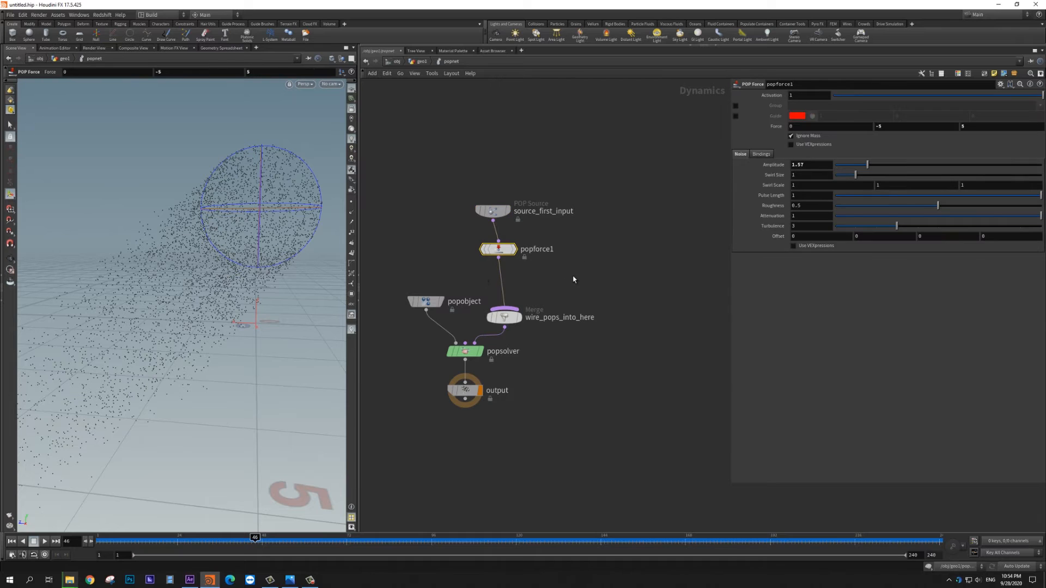
key("Tab")
type("pop")
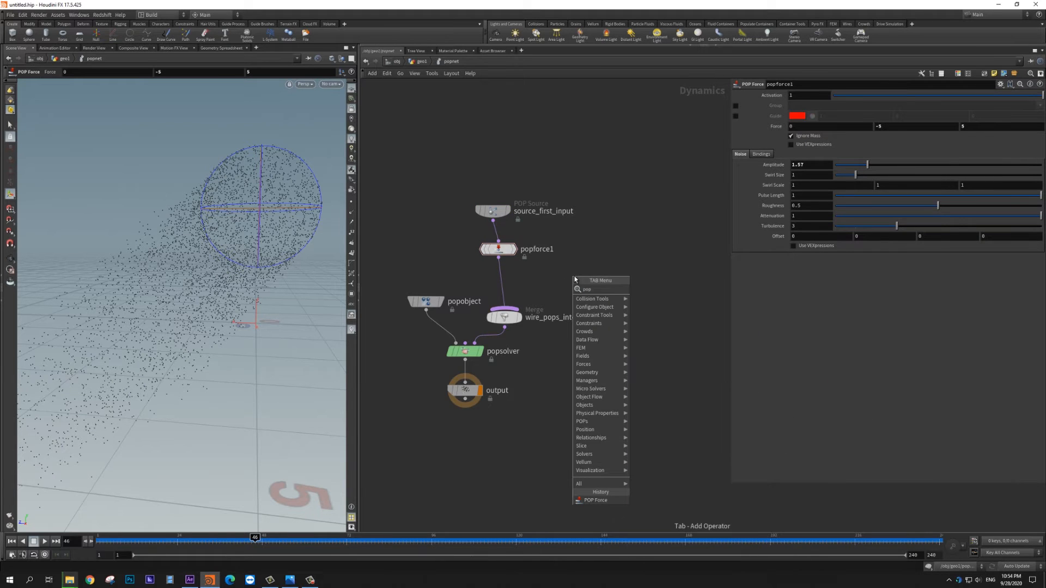
type("dr")
key("Return")
left_click(498, 283)
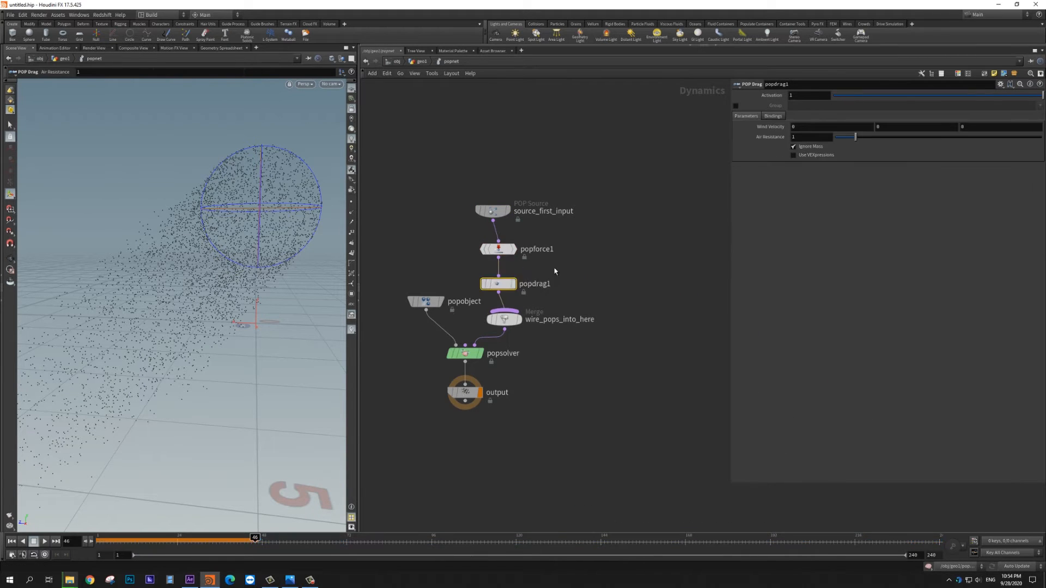
Set popdrag1's Air Resistance to 10, replay the simulation from the first frame and return to the geo1 network
left_click_drag(855, 137, 1033, 175)
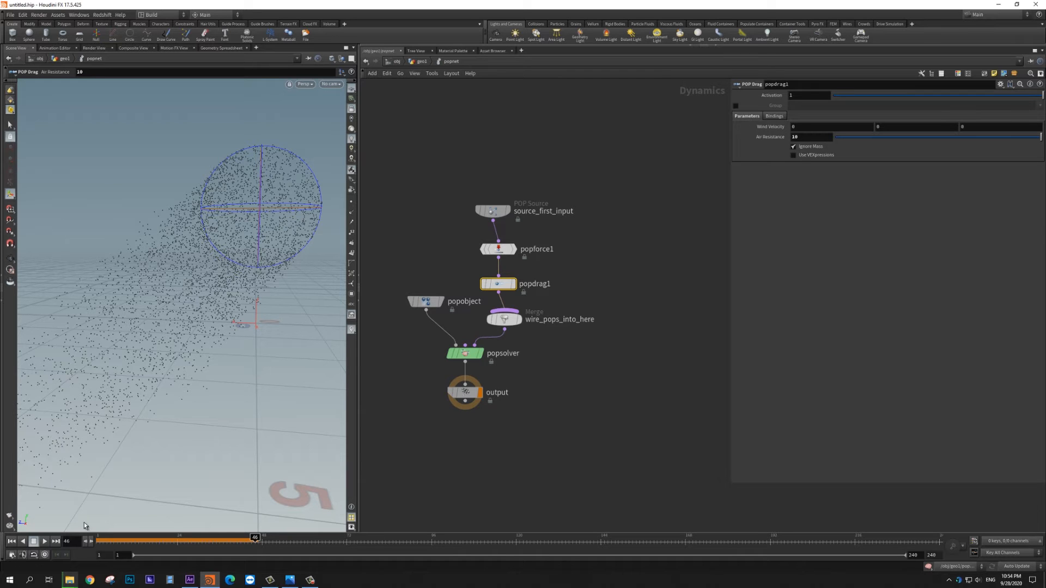
left_click(13, 542)
left_click(45, 542)
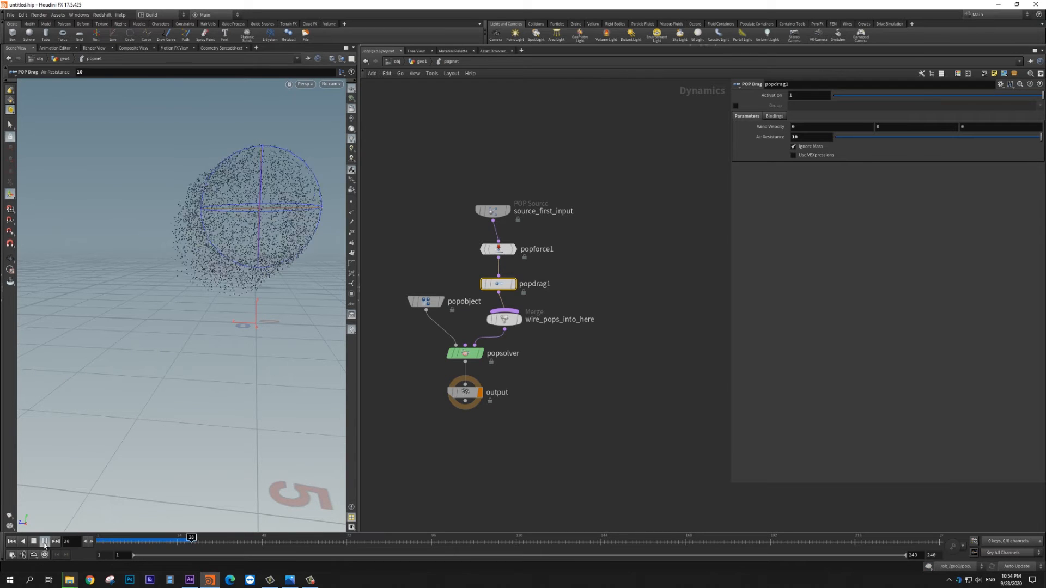
left_click(420, 61)
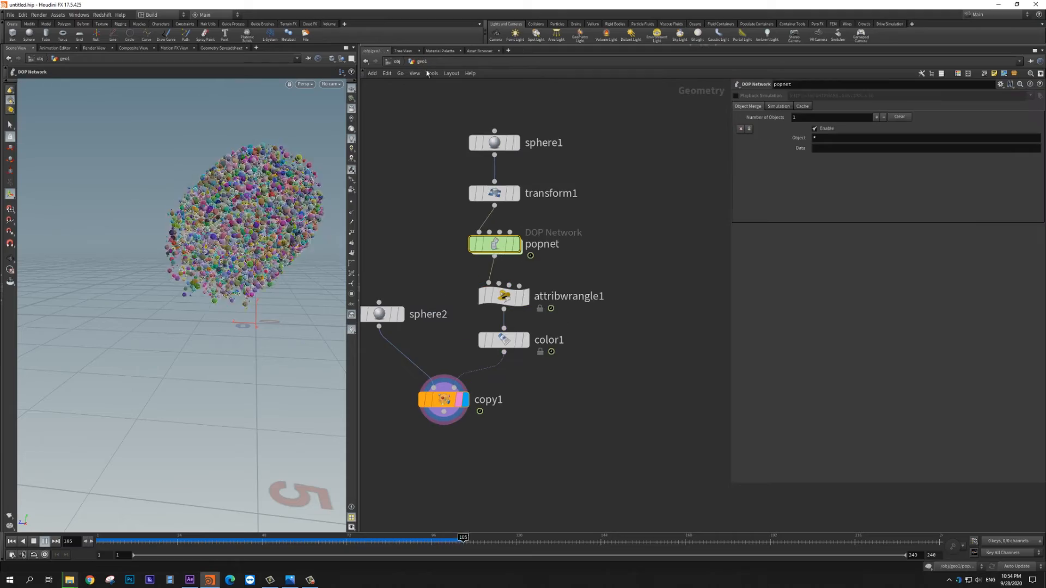
View the sphere cloud from several distances and examine the point attributes listed in popnet's node info
right_click_drag(202, 294, 264, 215, "alt")
middle_click_drag(264, 215, 236, 227, "alt")
right_click_drag(236, 226, 206, 280, "alt")
left_click_drag(206, 280, 205, 278, "alt")
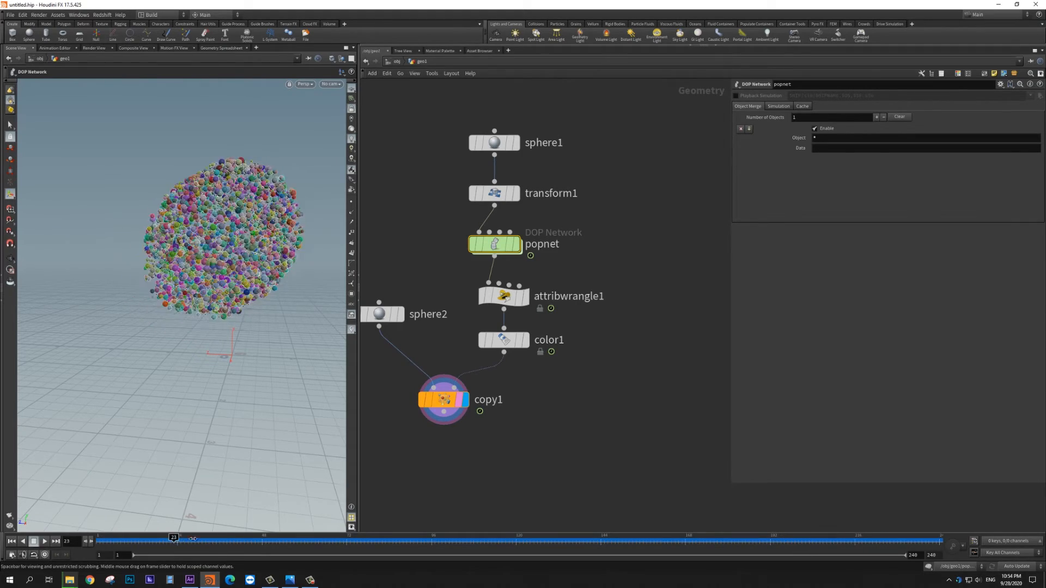
mouse_move(496, 245)
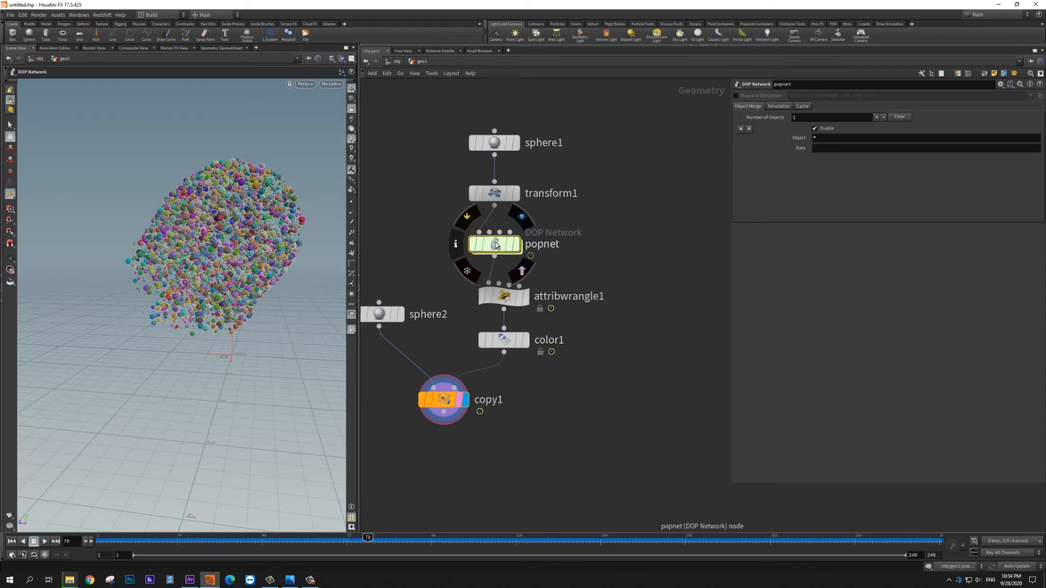
left_click_drag(496, 247, 497, 241)
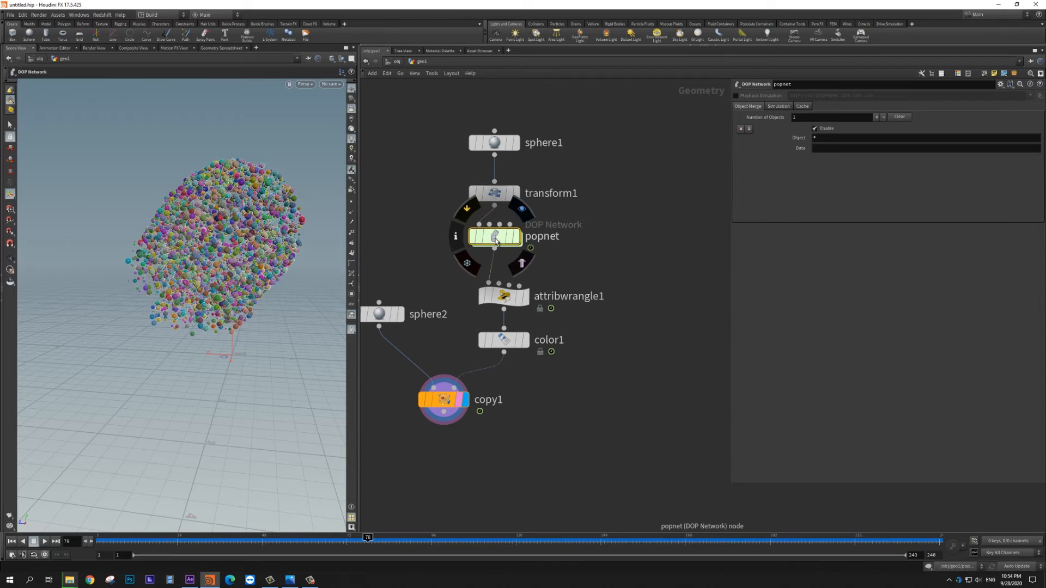
middle_click_drag(496, 242, 628, 223)
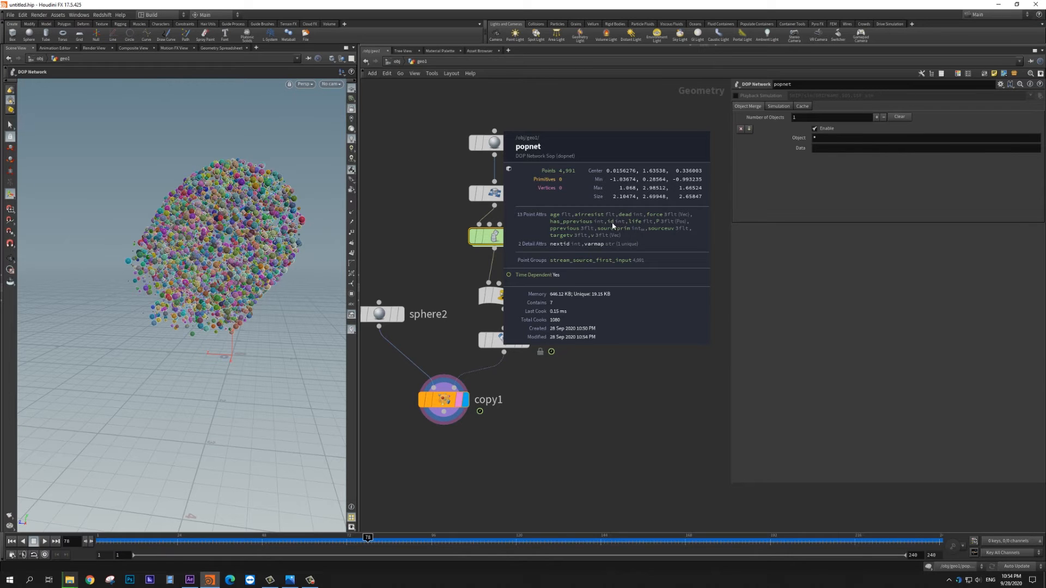
middle_click_drag(612, 222, 613, 223)
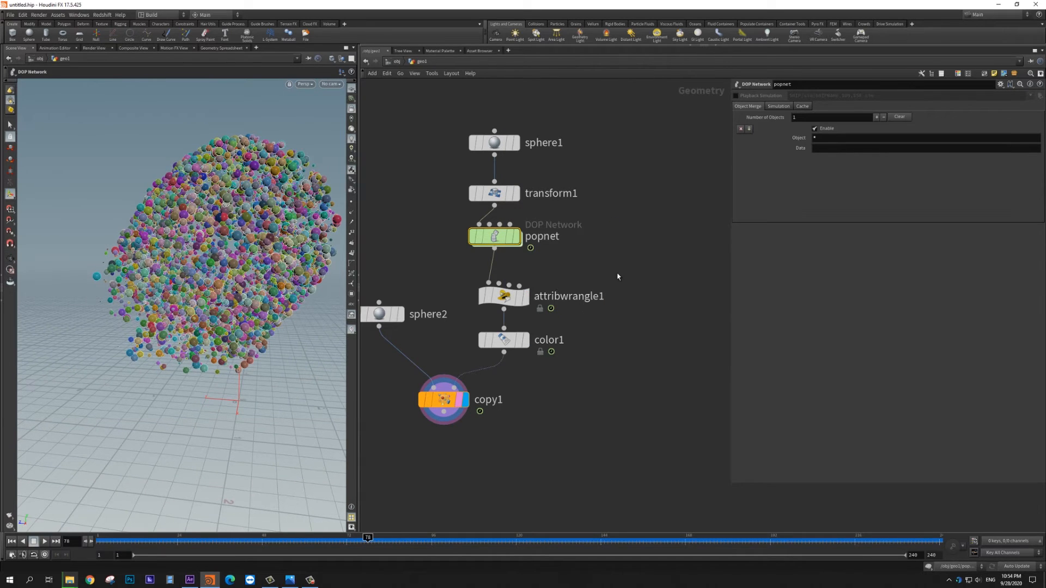
left_click_drag(617, 272, 482, 305)
double_click(799, 153)
type("id")
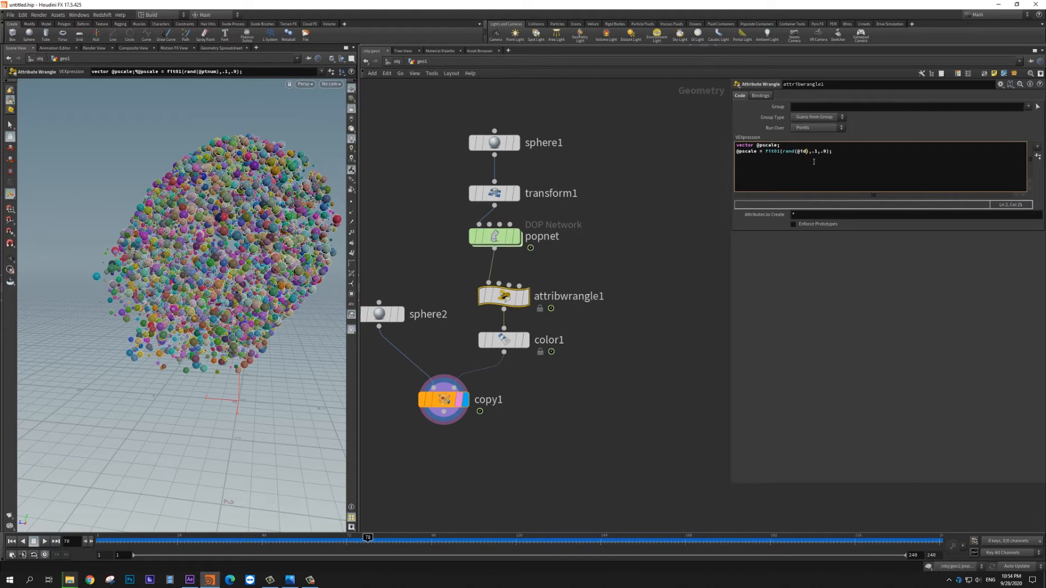
Scrub the simulation to check the sphere sizes, with color1 temporarily pulled out of the chain and reinserted above copy1
left_click_drag(368, 530, 464, 550)
left_click_drag(504, 340, 627, 344)
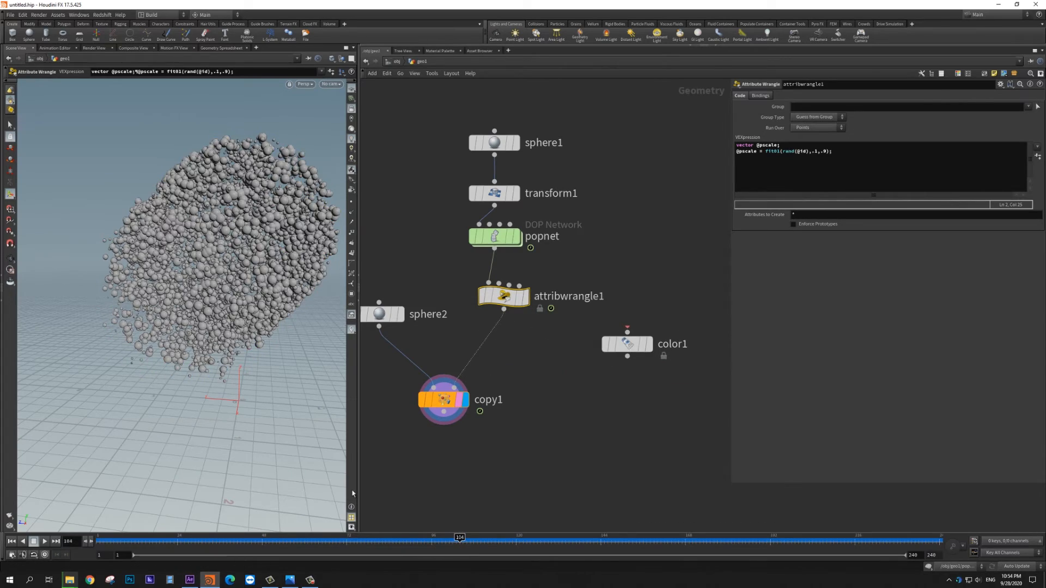
left_click_drag(335, 541, 406, 540)
mouse_move(627, 343)
left_mouse_down()
mouse_move(484, 338)
mouse_move(504, 348)
left_mouse_up()
Try coloring the spheres by particle ID by setting color1's Color Type to Ramp from Attribute and its Attribute to id
left_click_drag(582, 341, 466, 377)
left_click(824, 136)
left_click(822, 163)
left_click(816, 138)
left_click(815, 168)
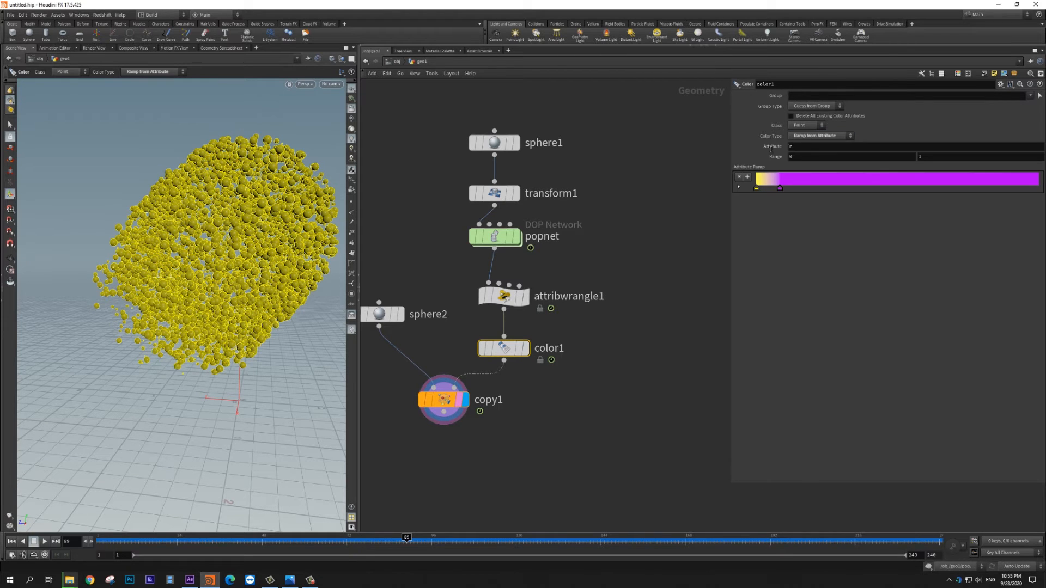
type("id")
key("Return")
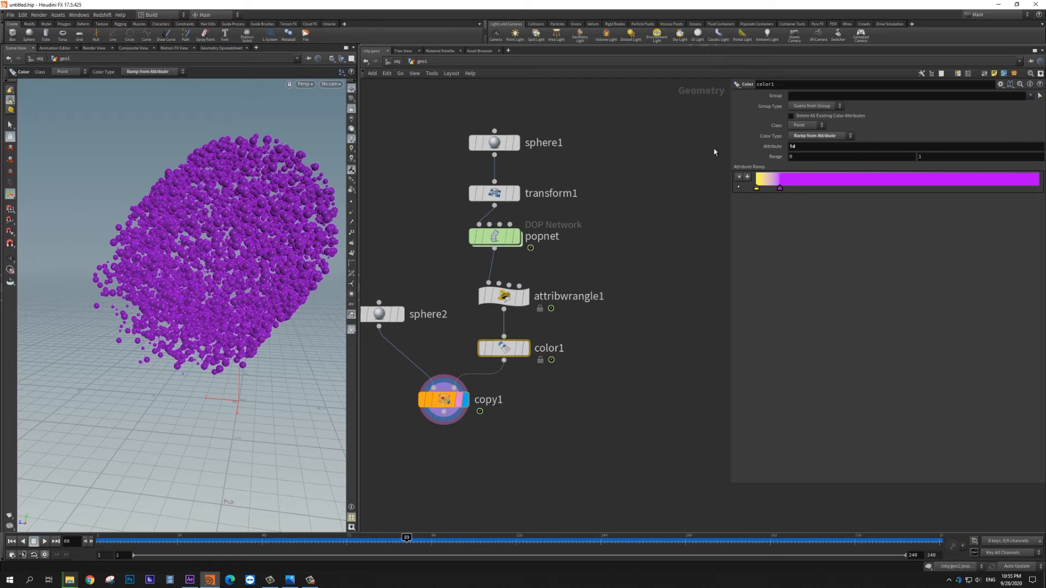
Delete color1 and insert a new Attribute Wrangle node between attribwrangle1 and copy1
left_click_drag(792, 195, 762, 188)
key("Delete")
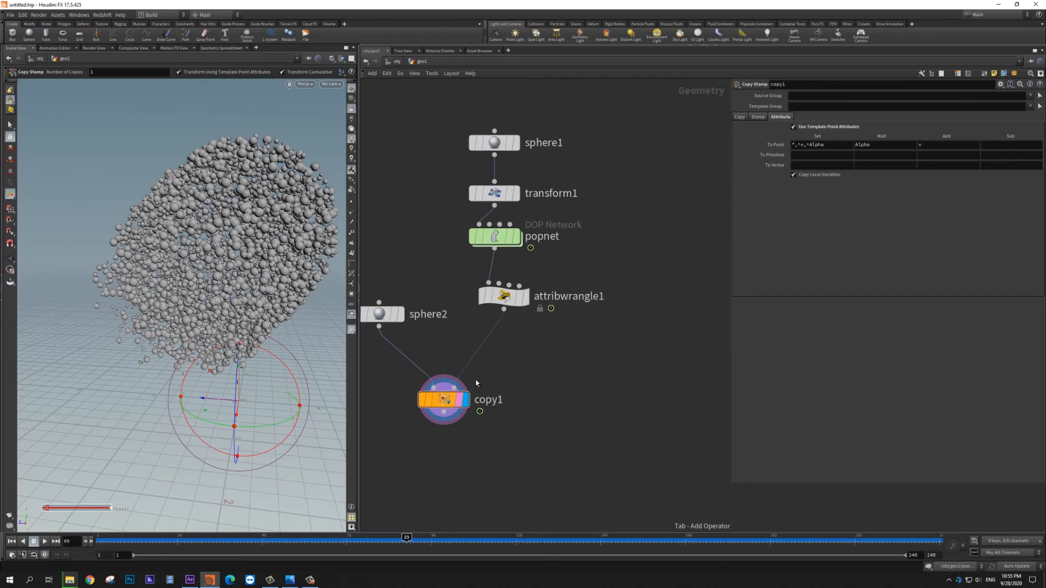
key("Tab")
type("wran")
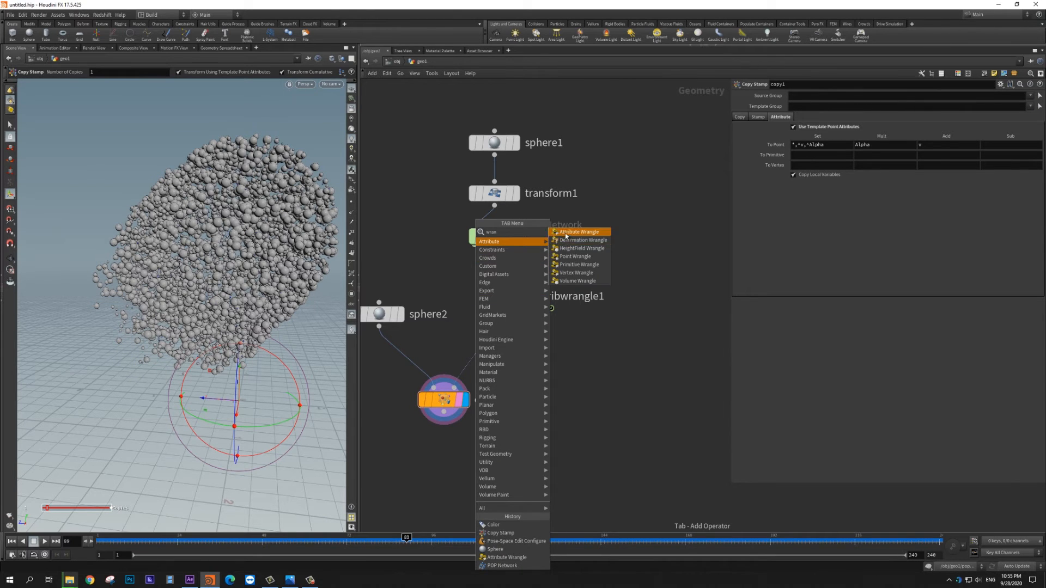
left_click(566, 233)
left_click(495, 343)
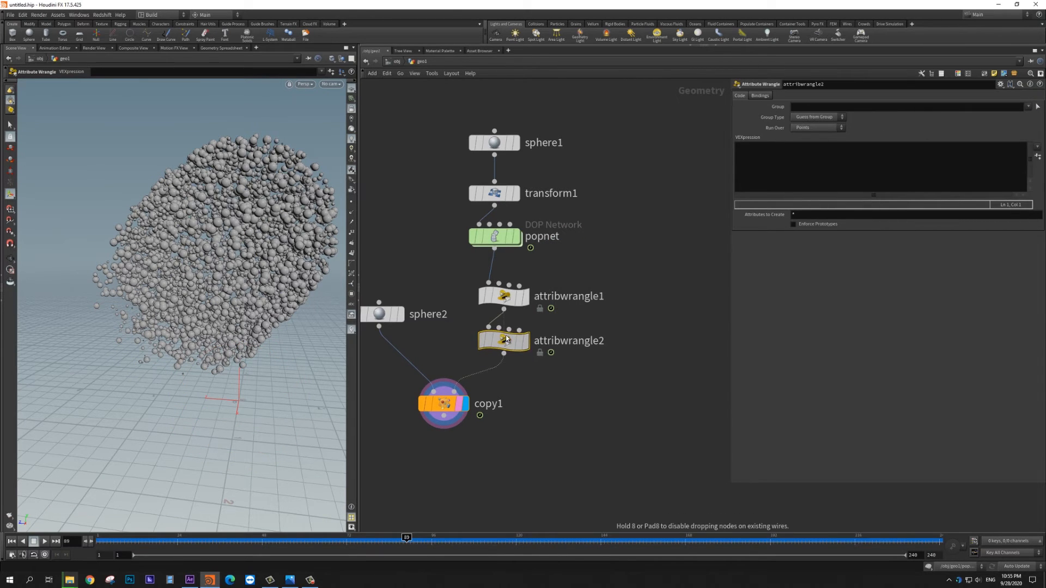
left_click(825, 175)
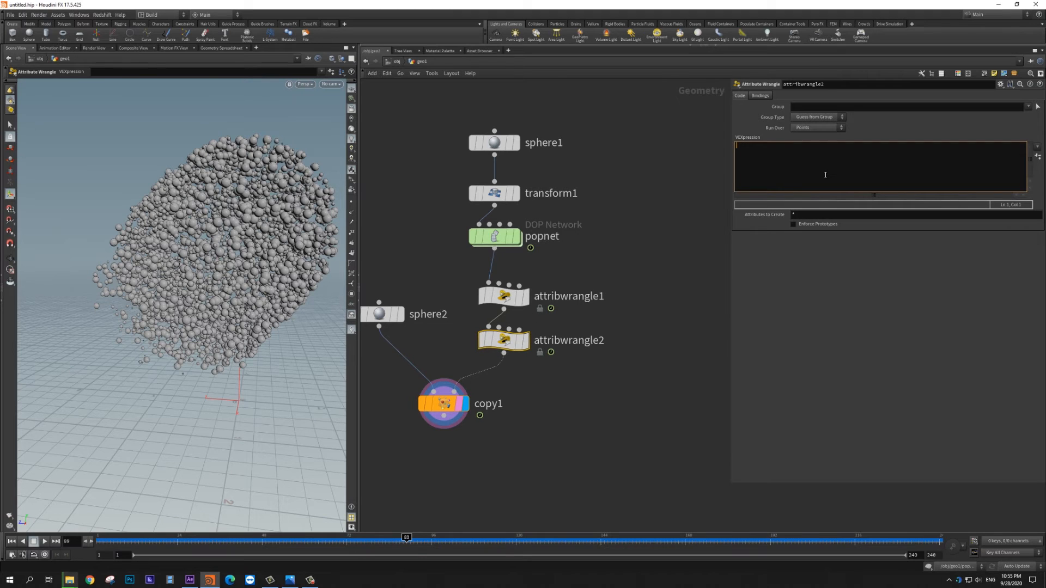
type("vector @")
type("Cd; @Cd = fit01r")
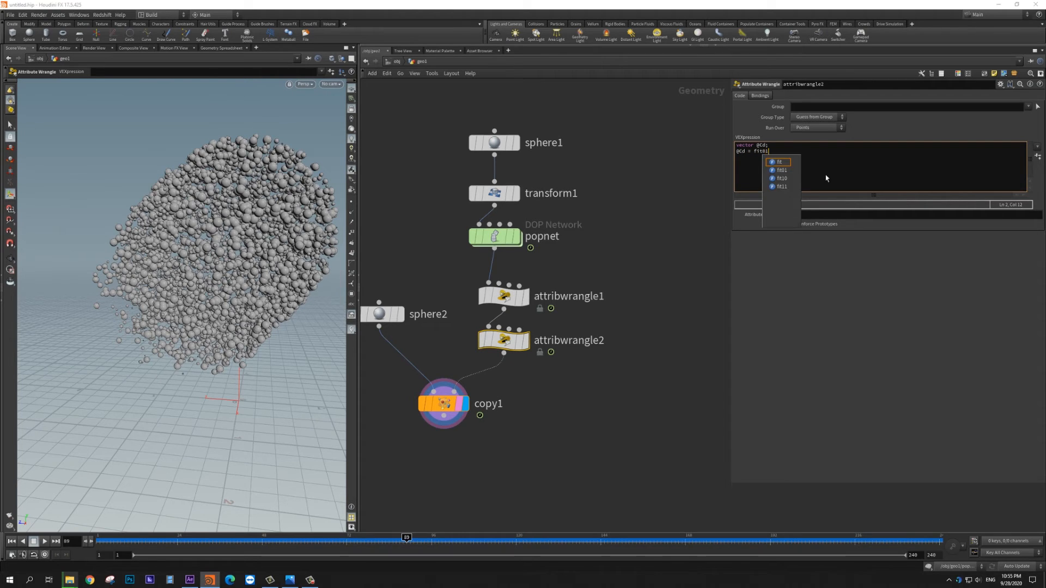
type("rand(")
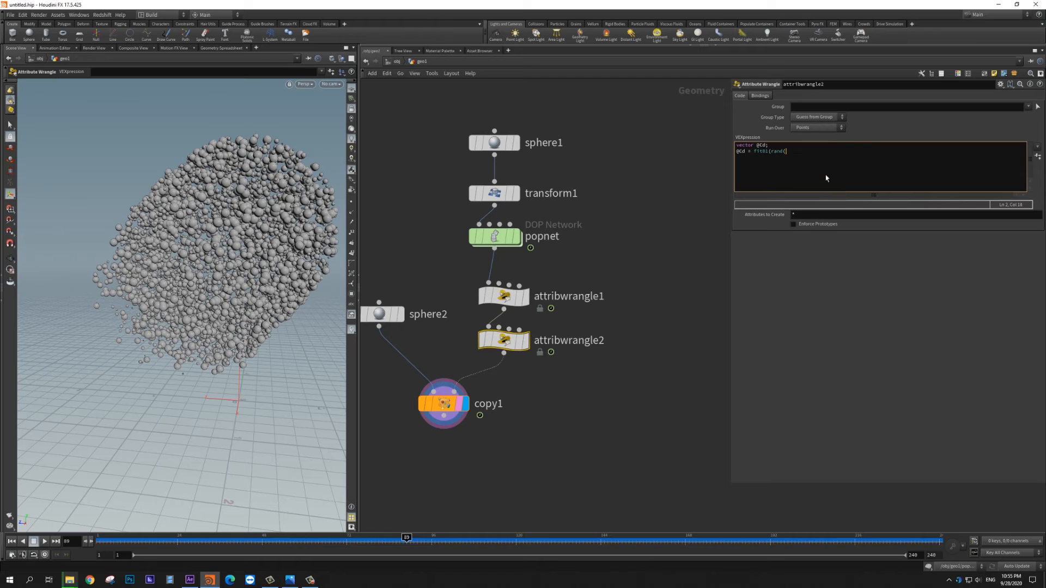
type("@id),.1,.5);")
key("ctrl+Return")
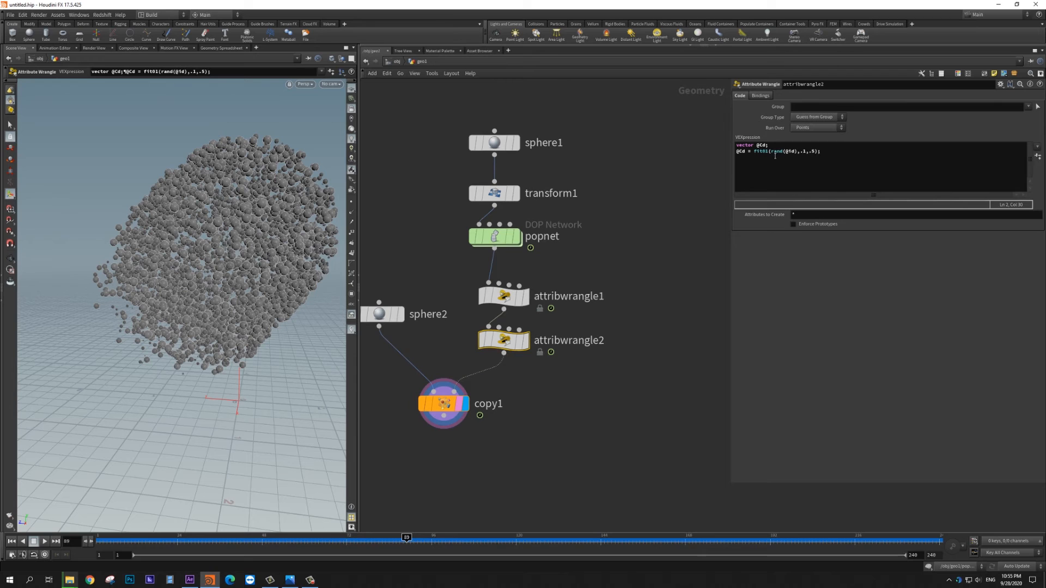
left_click_drag(796, 153, 857, 159)
type(";")
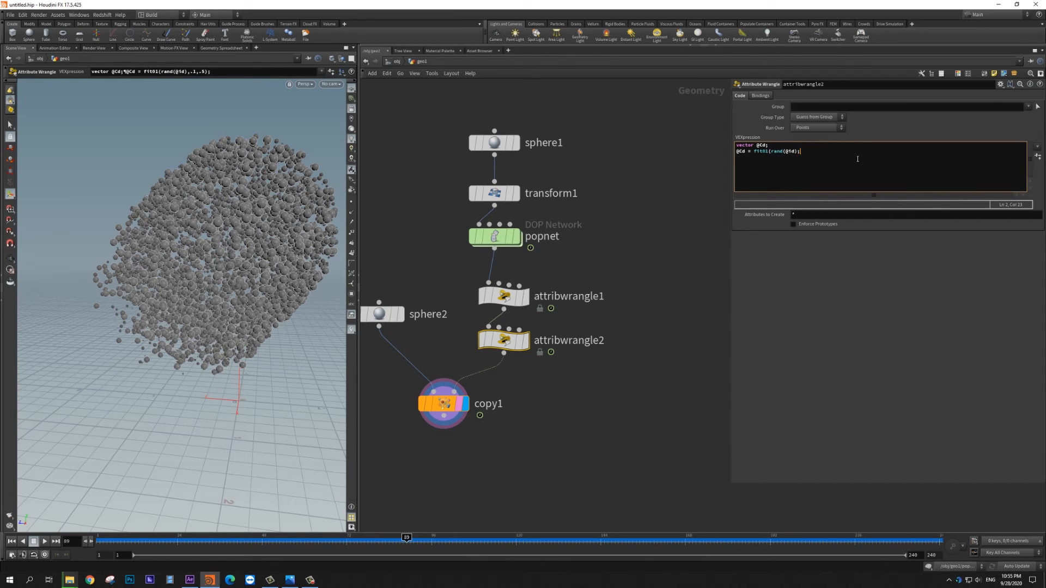
left_click_drag(765, 153, 752, 154)
key("BackSpace")
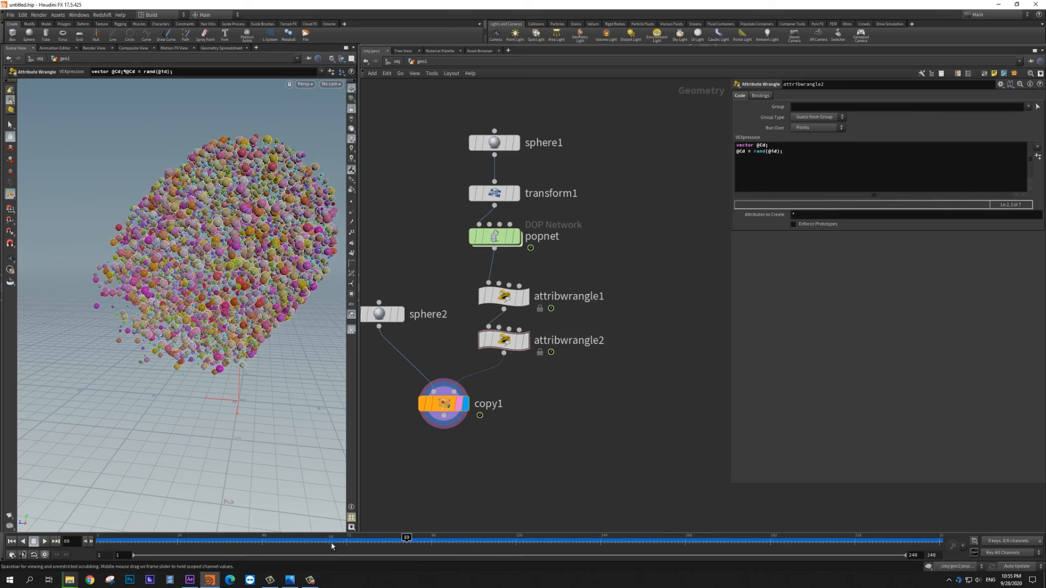
Scrub through the simulation and examine the spheres' colors and sizes over time, up close and from several angles
left_click_drag(430, 532, 654, 518)
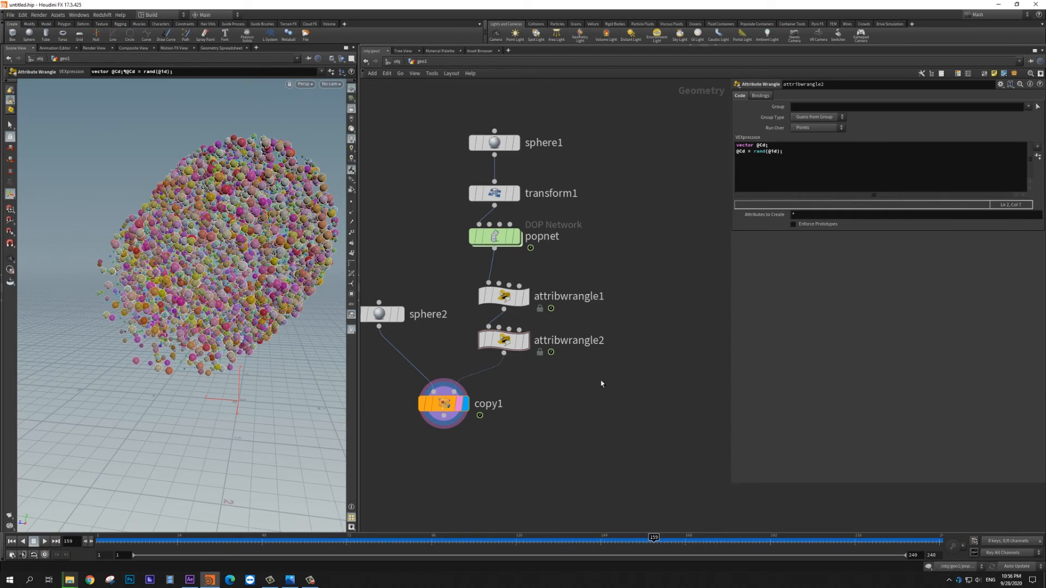
right_click_drag(219, 268, 370, 413, "alt")
left_click(631, 540)
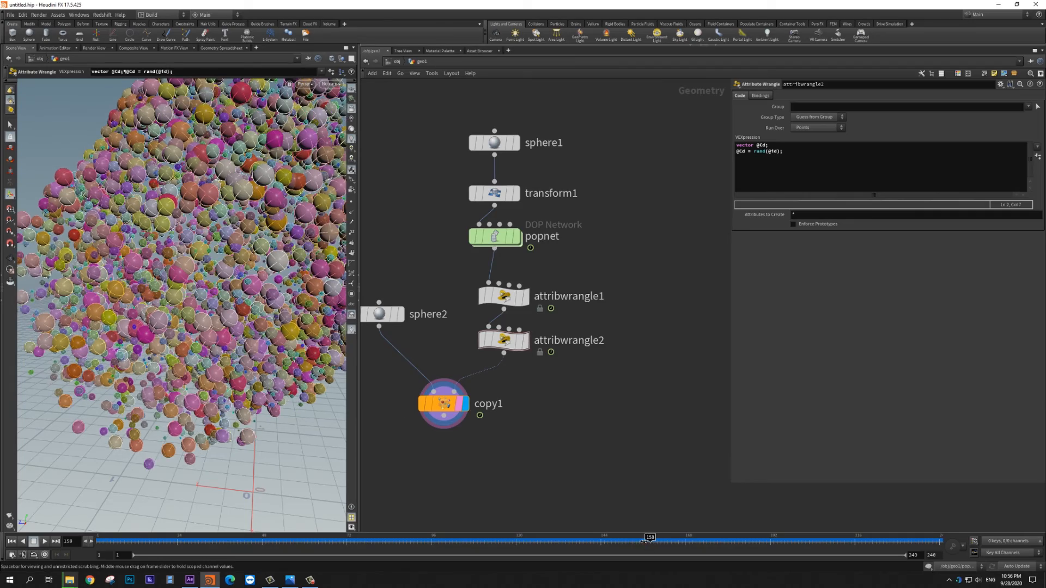
mouse_move(632, 540)
left_mouse_down()
mouse_move(590, 538)
mouse_move(706, 526)
mouse_move(719, 538)
mouse_move(639, 537)
left_mouse_up()
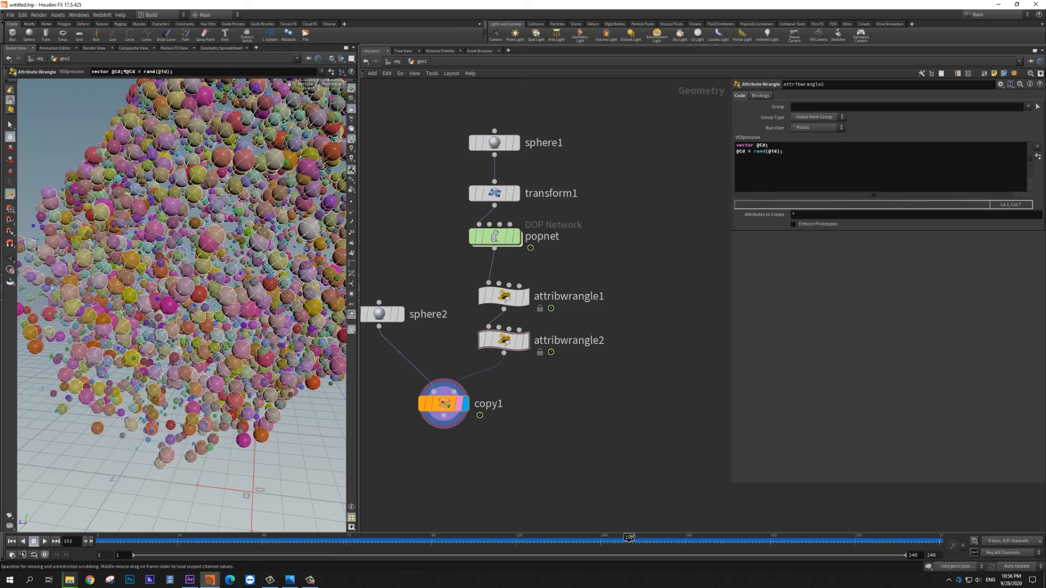
left_click_drag(647, 537, 687, 537)
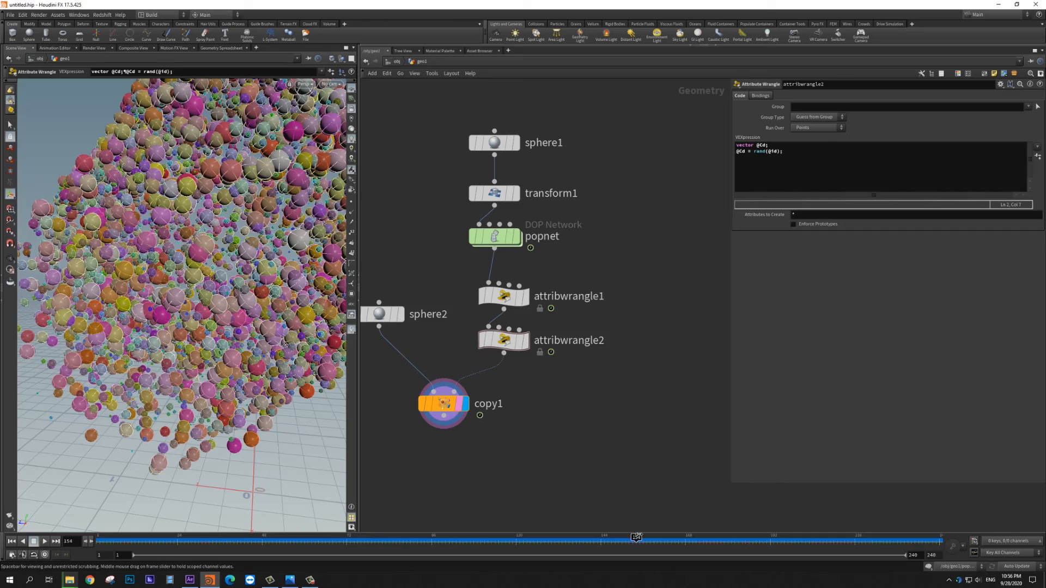
mouse_move(644, 537)
left_mouse_down()
mouse_move(621, 534)
mouse_move(694, 526)
mouse_move(613, 517)
mouse_move(703, 516)
left_mouse_up()
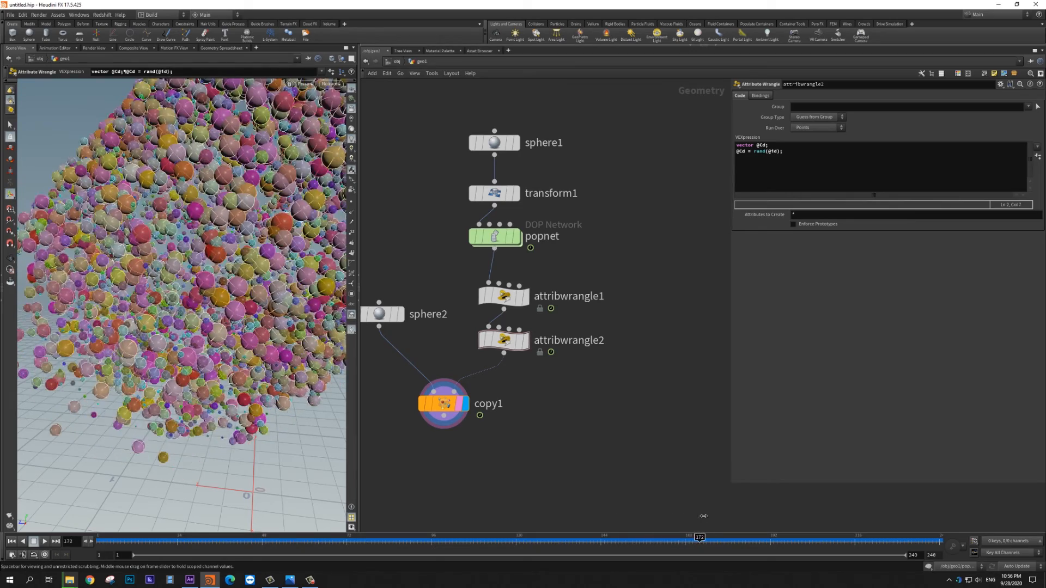
right_click_drag(297, 286, 234, 291, "alt")
left_click_drag(161, 285, 136, 309, "alt")
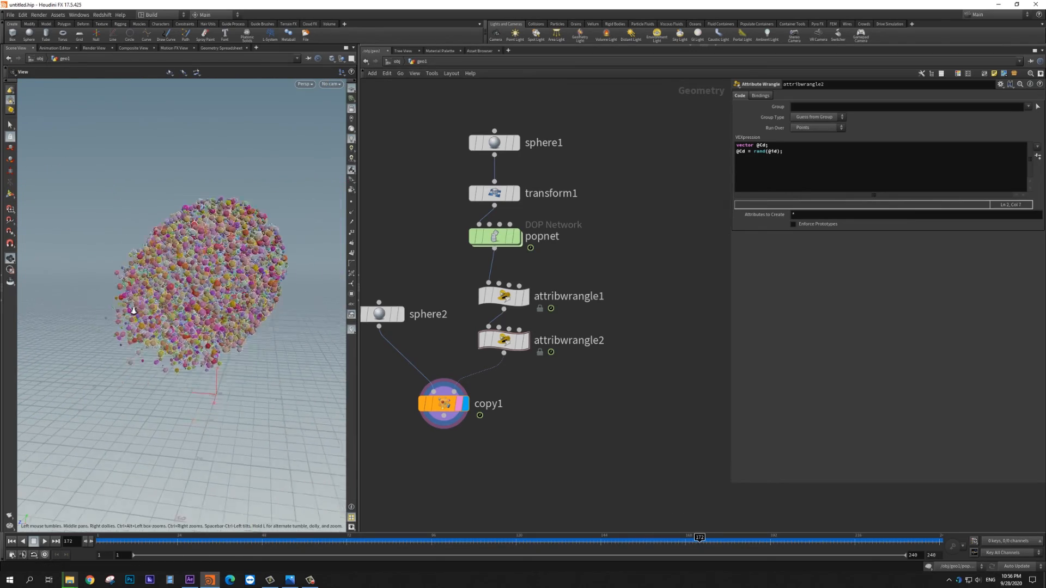
left_click_drag(268, 312, 188, 281, "alt")
right_click_drag(188, 281, 238, 283, "alt")
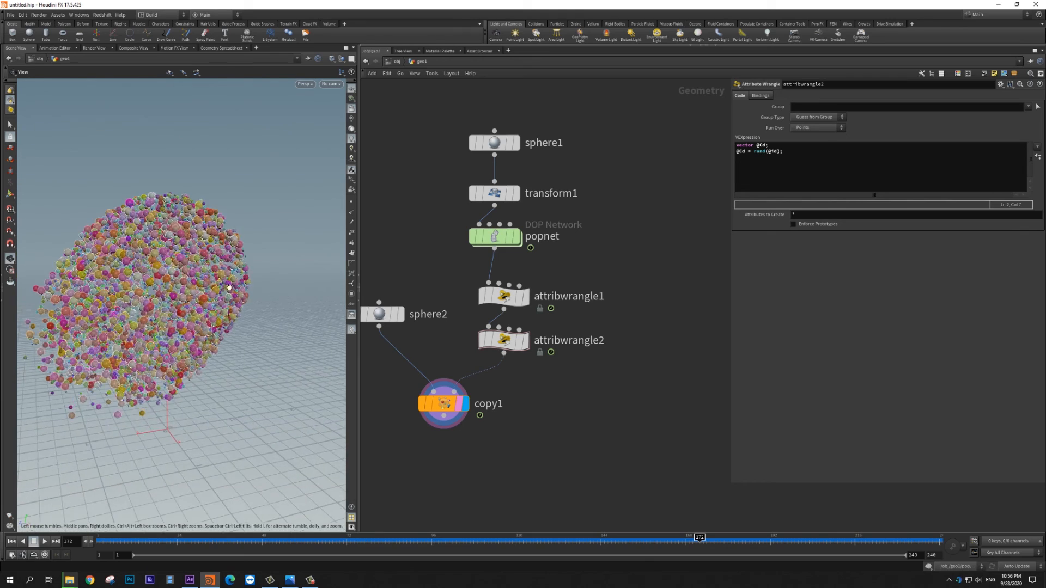
left_click_drag(238, 282, 194, 287, "alt")
right_click_drag(193, 286, 156, 289, "alt")
left_click_drag(156, 289, 171, 329, "alt")
right_click_drag(171, 328, 211, 292, "alt")
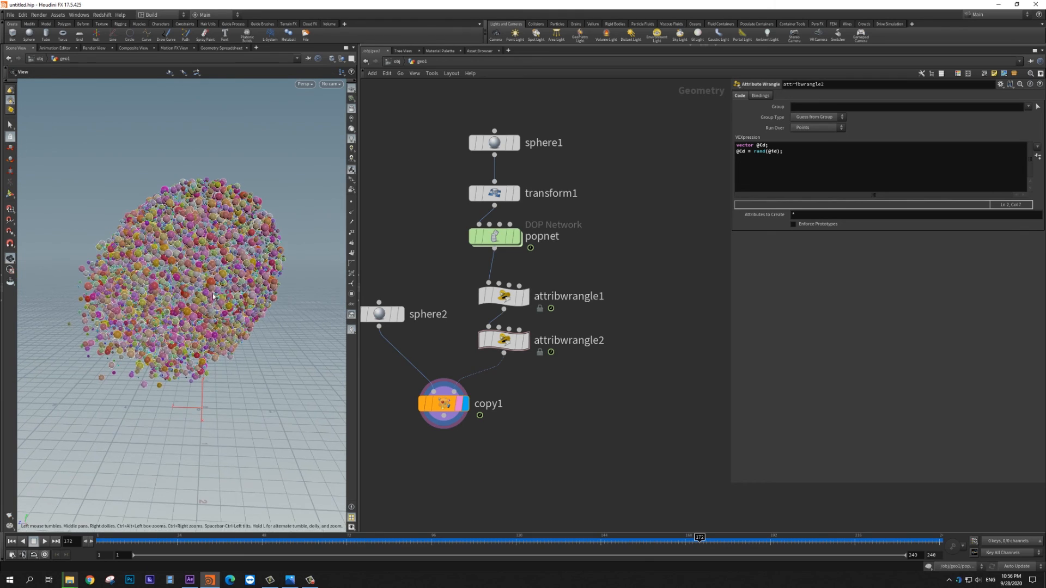